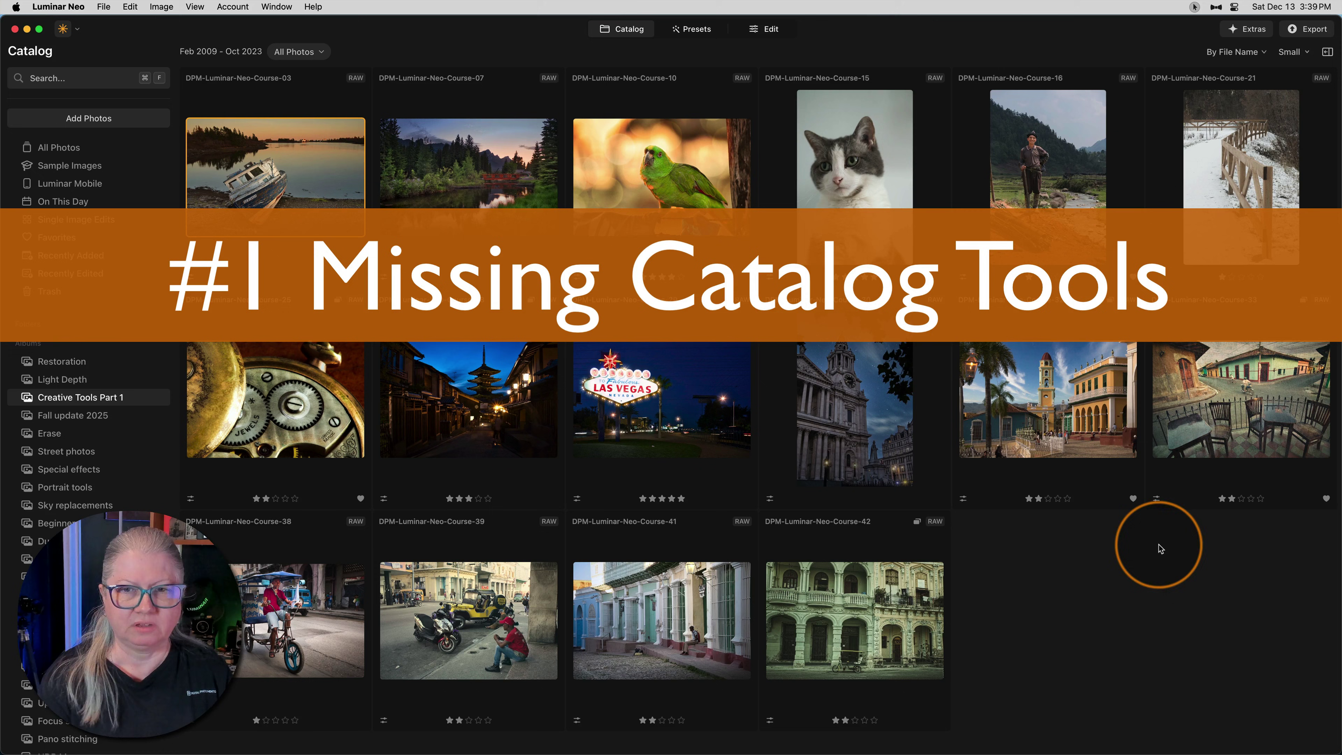
Step: Run Check for Updates from the Luminar Neo menu and dismiss the 'You're up to date' message
left_click(82, 7)
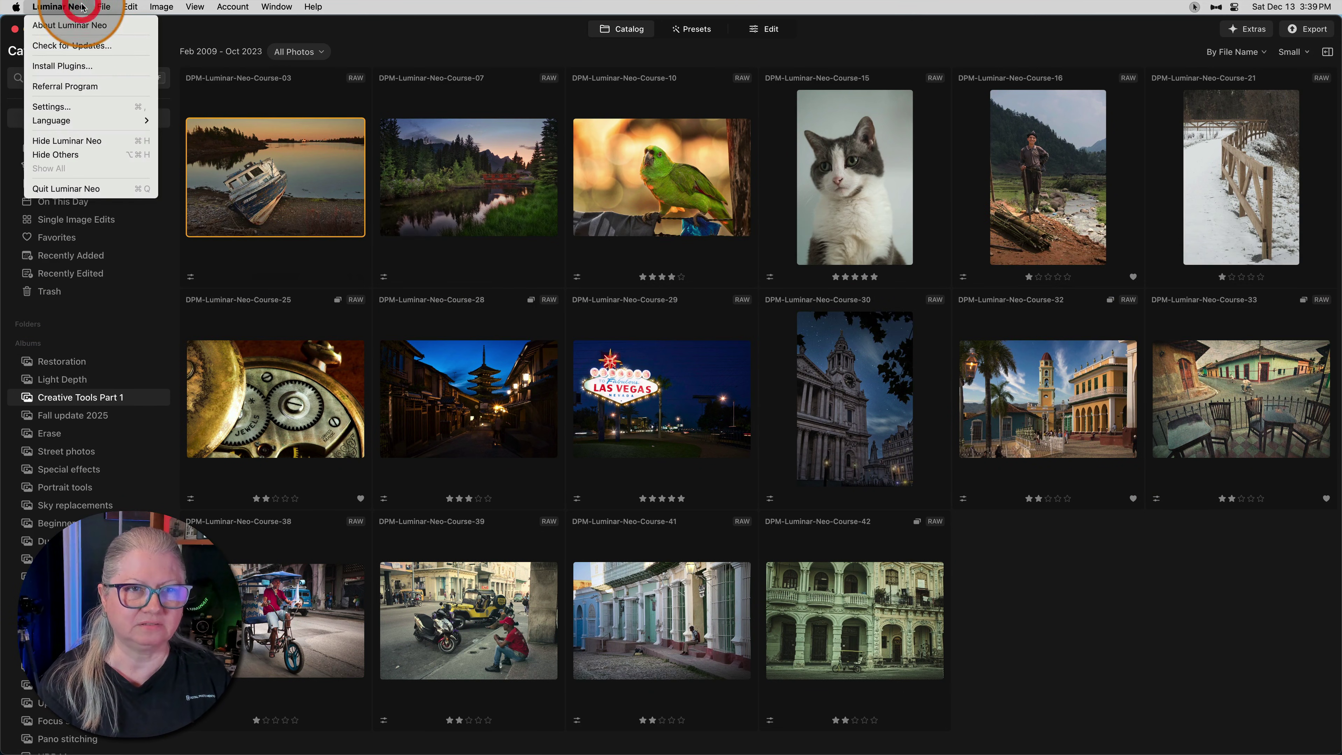
left_click(71, 45)
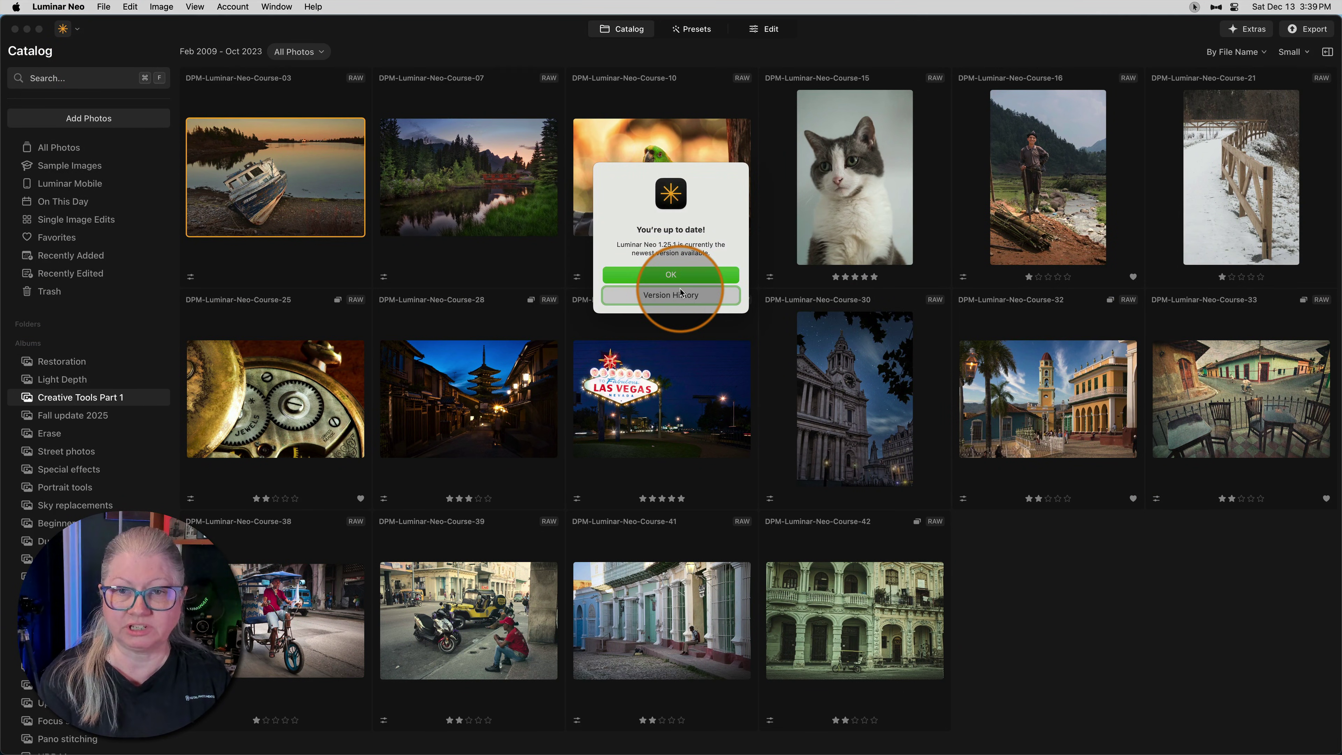
left_click(670, 275)
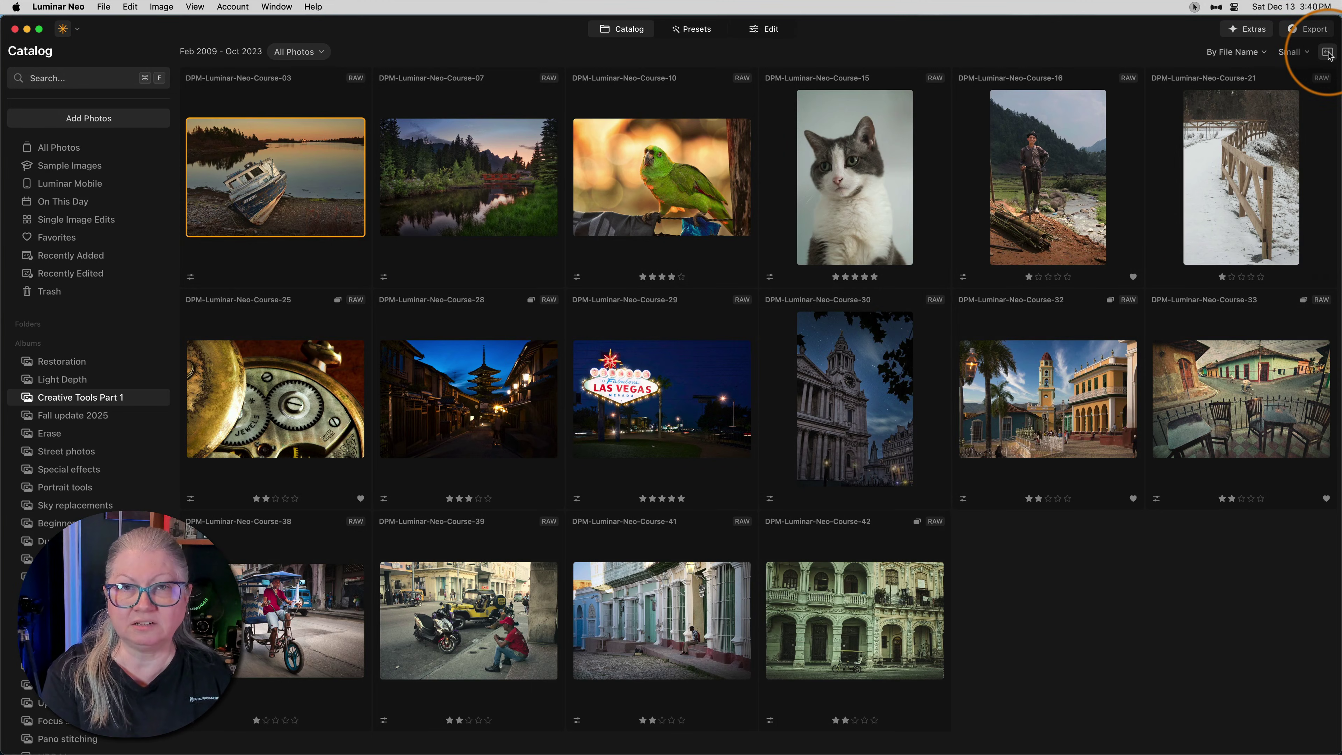
Step: Toggle the right-hand details and tools panel on, off, then back on
left_click(1328, 53)
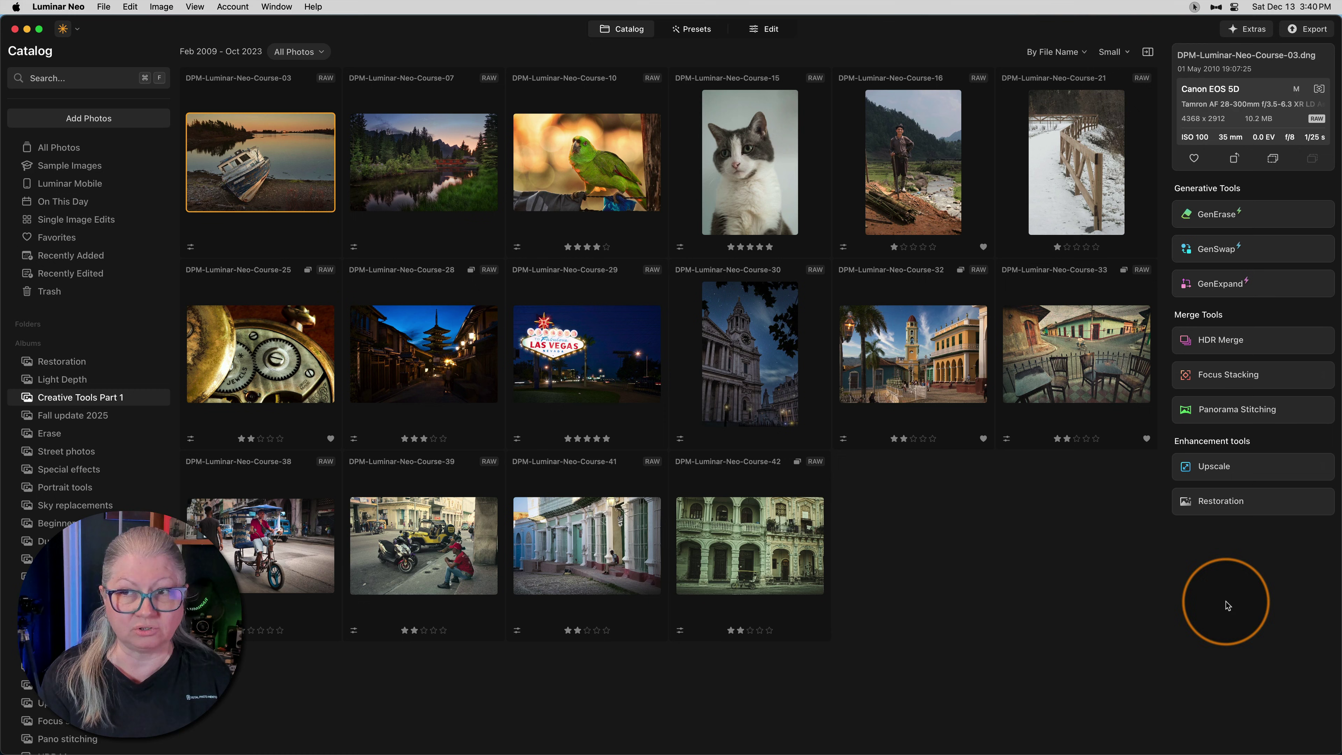
left_click(1148, 52)
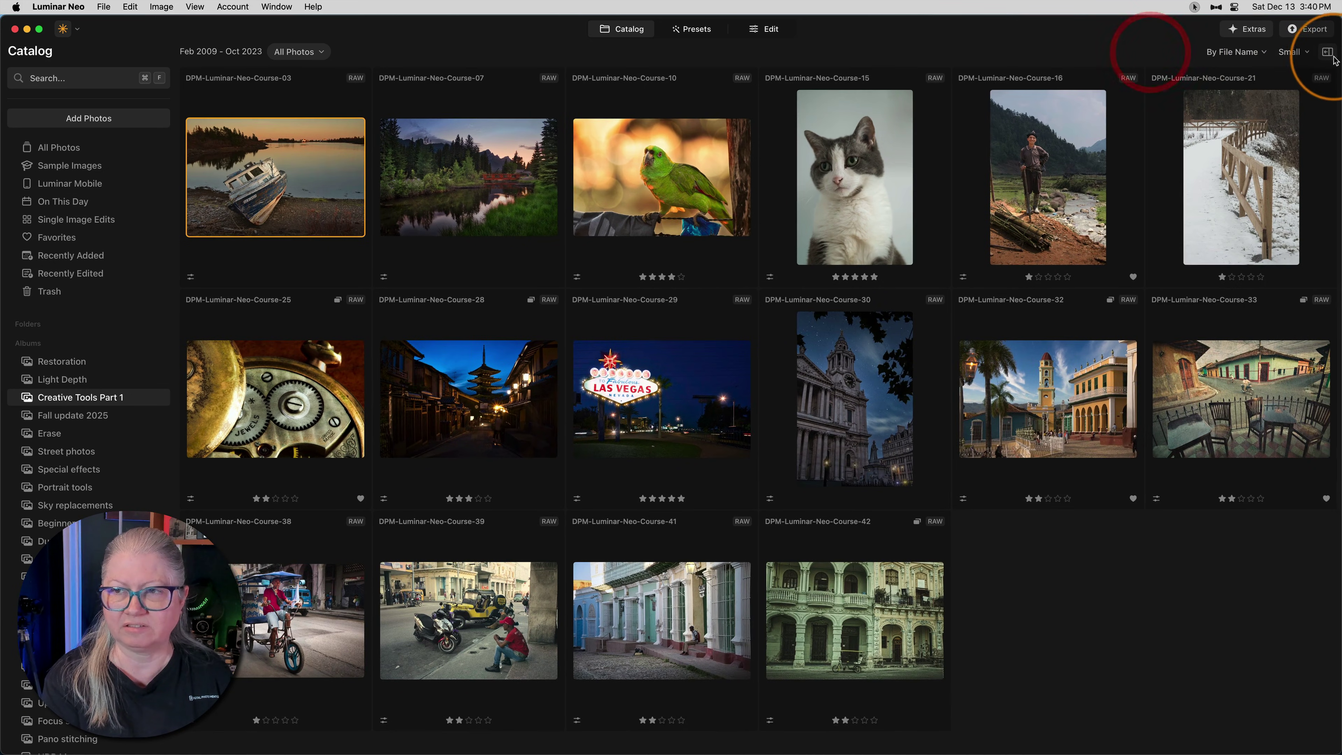
left_click(1328, 53)
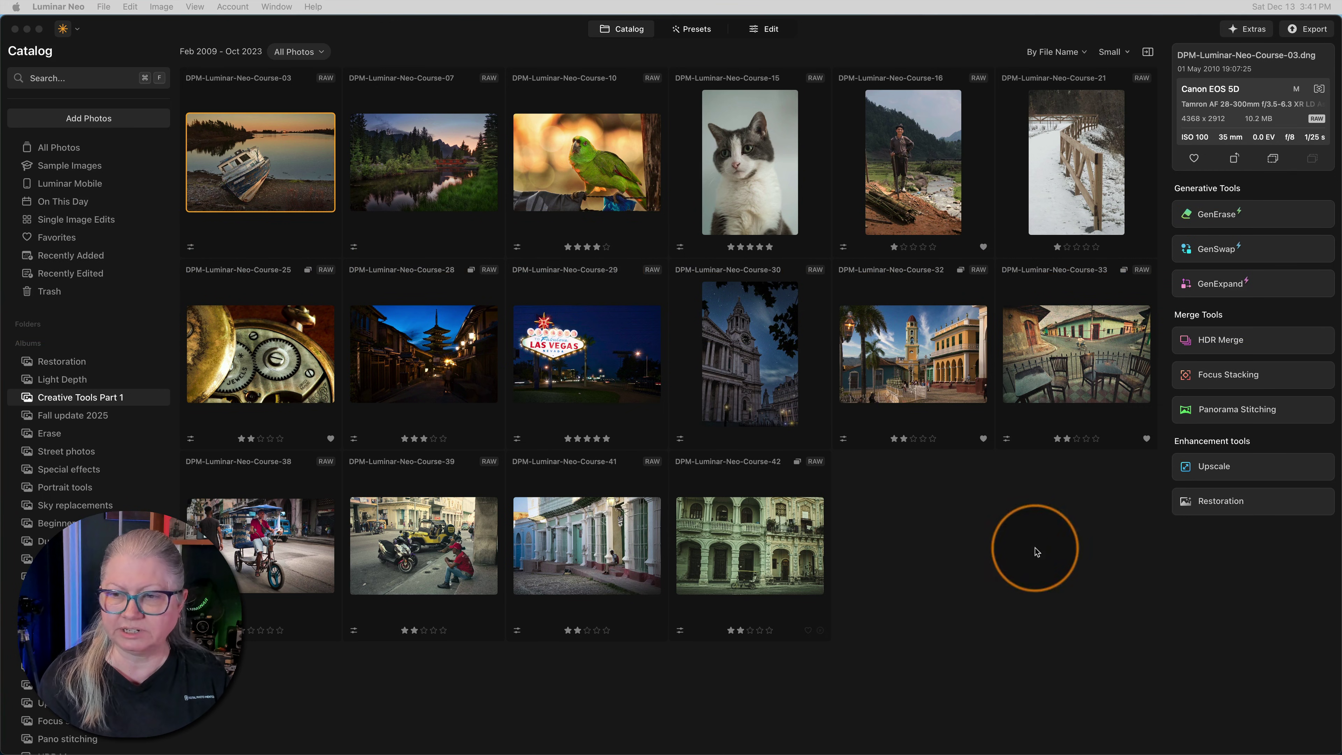
Step: Expand the Restoration tool under Enhancement tools in the right panel
left_click(1247, 502)
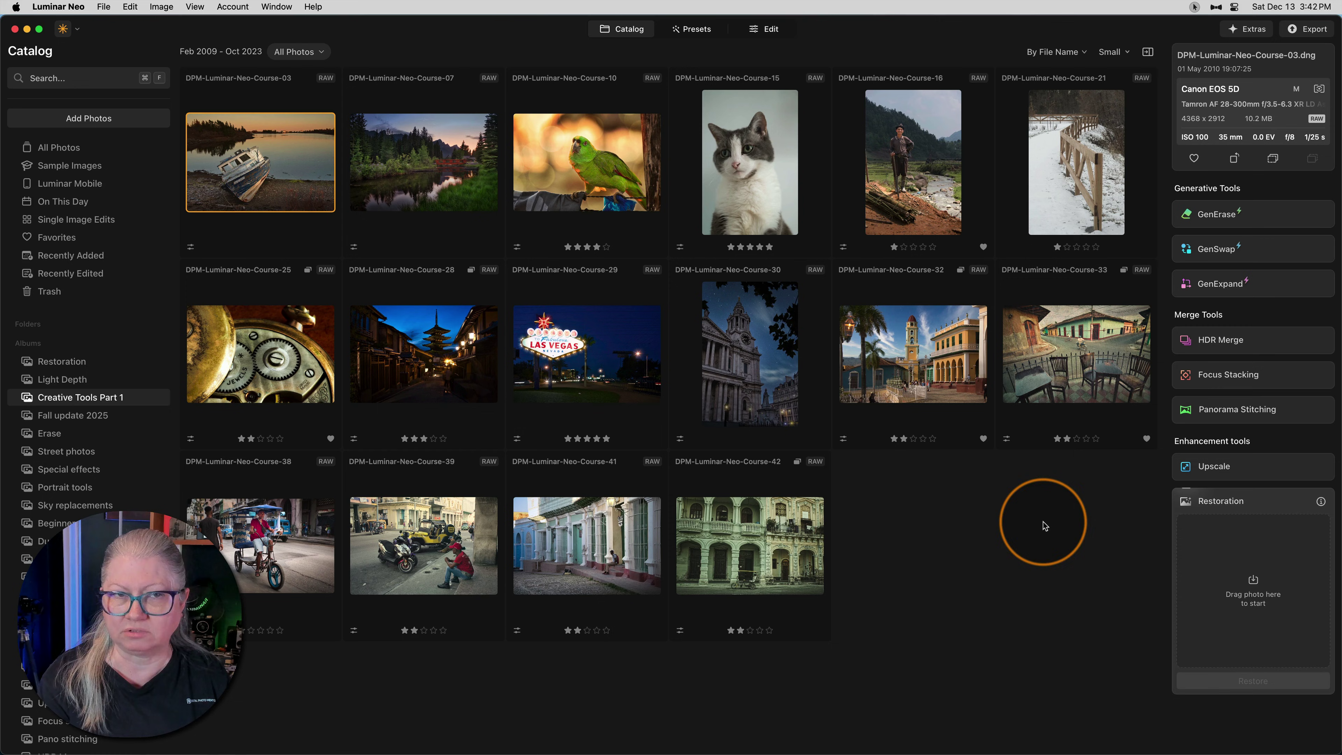
Step: From the Account menu, open the Skylum My software page in Chrome
left_click(232, 7)
left_click(232, 7)
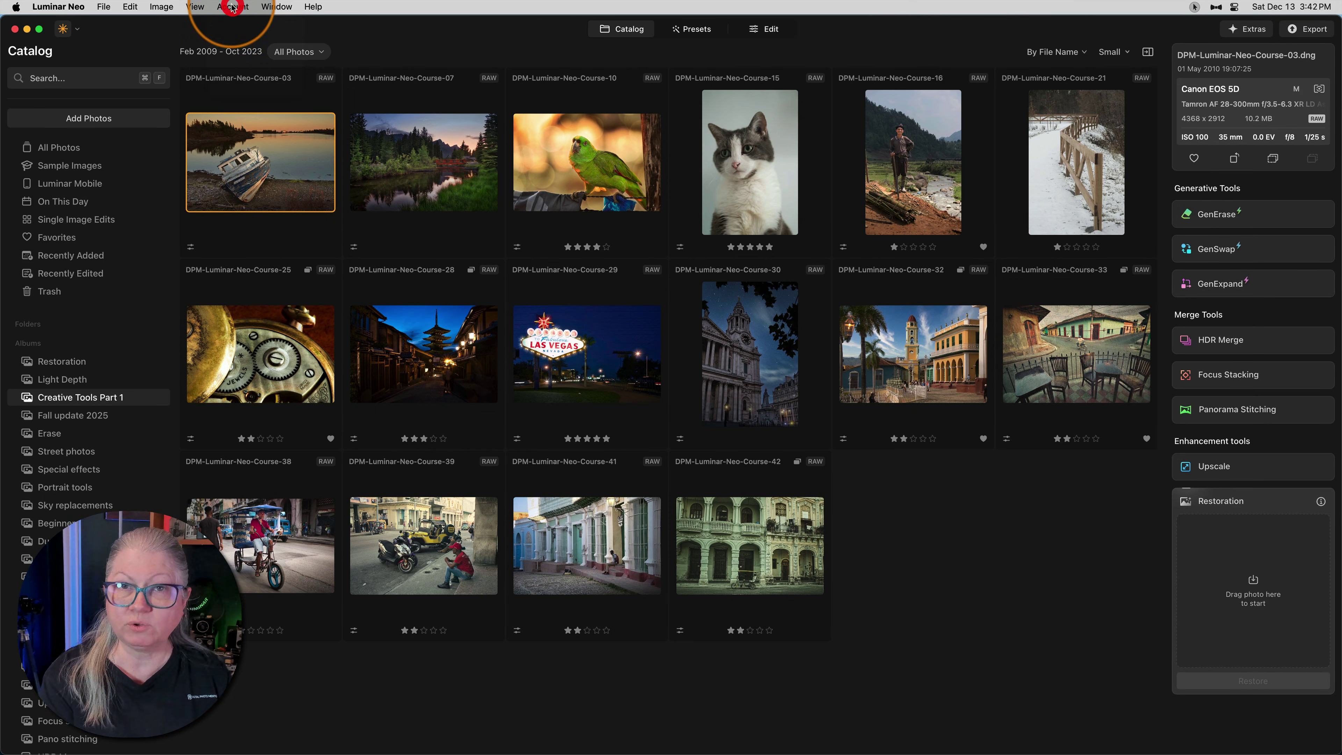
left_click(75, 30)
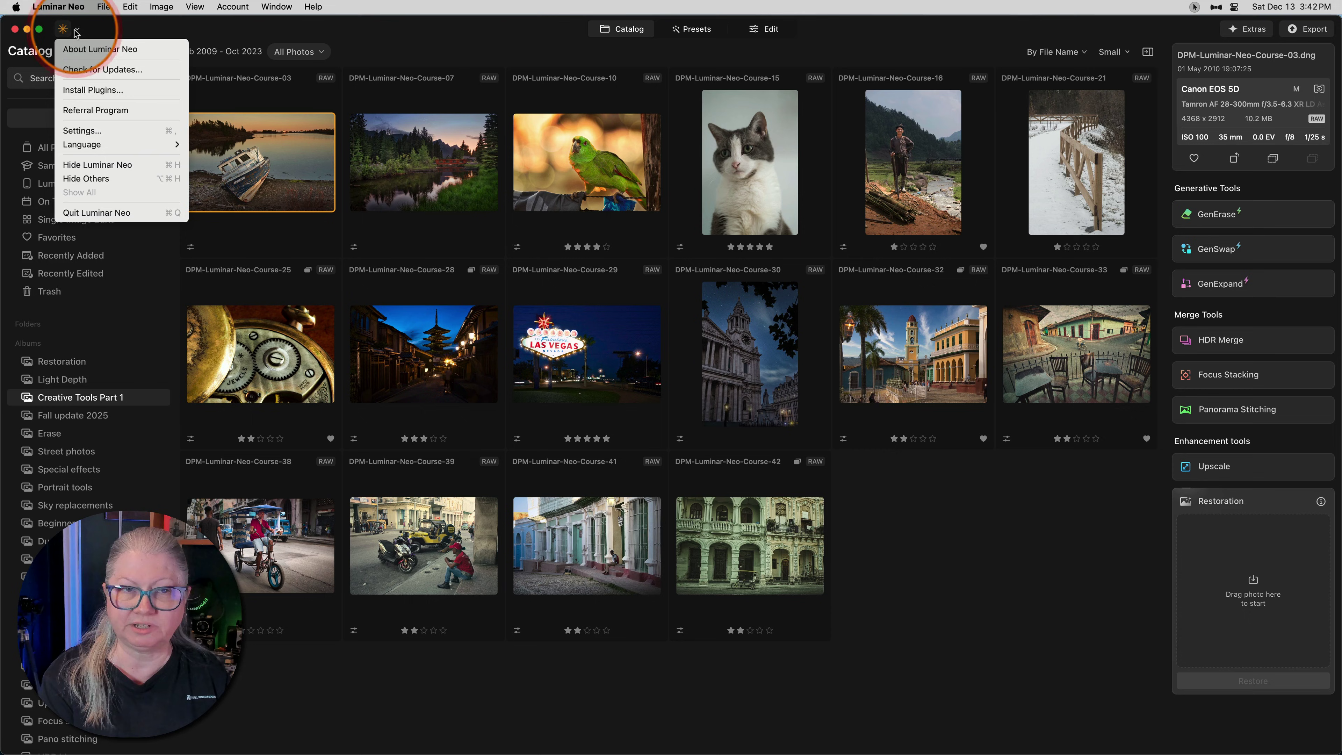
left_click(233, 7)
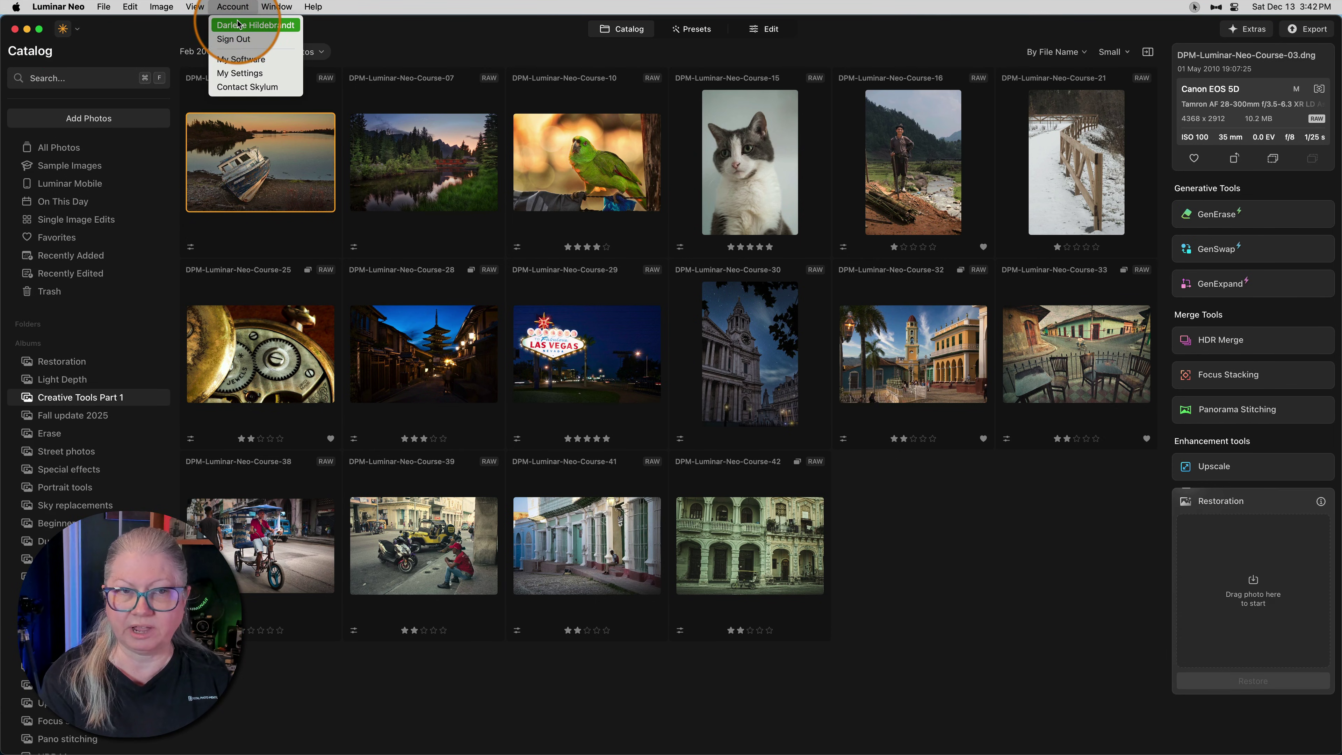
left_click(238, 24)
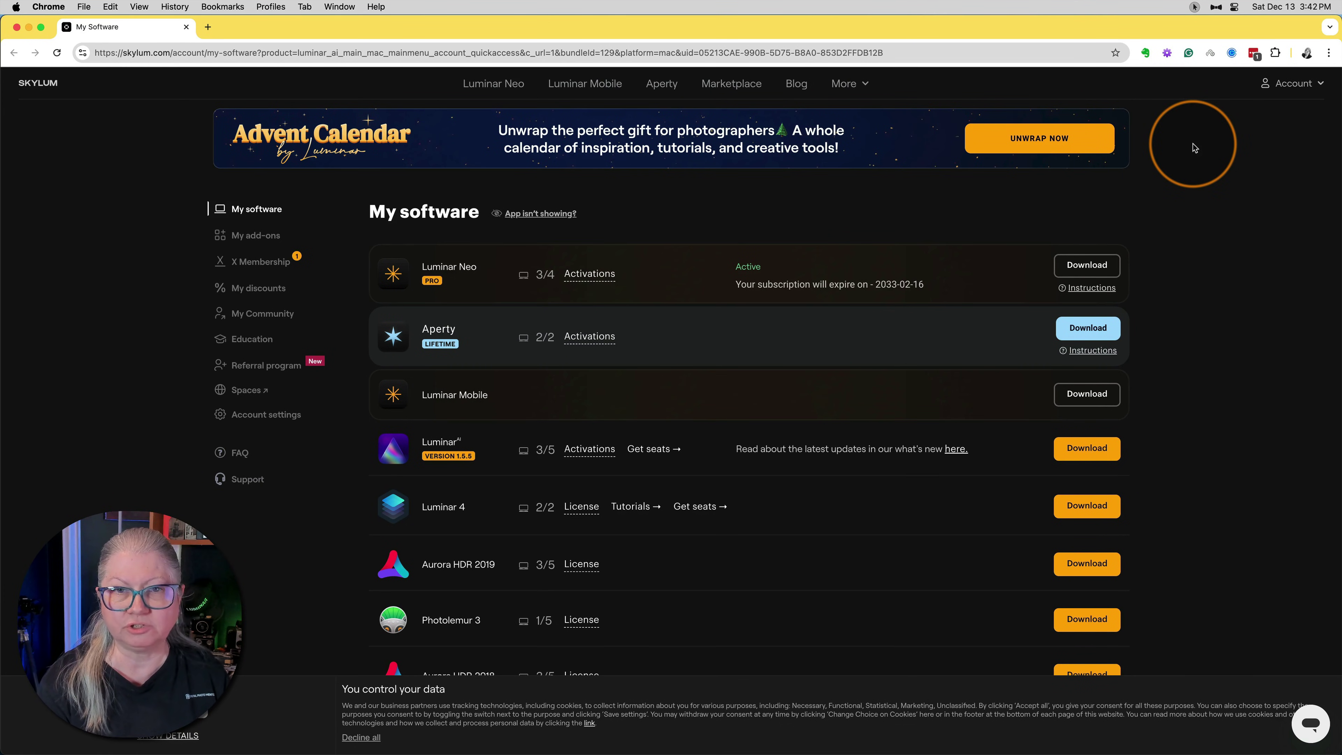
Step: Open the Skylum site's Account dropdown to review the listed software
left_click(1319, 85)
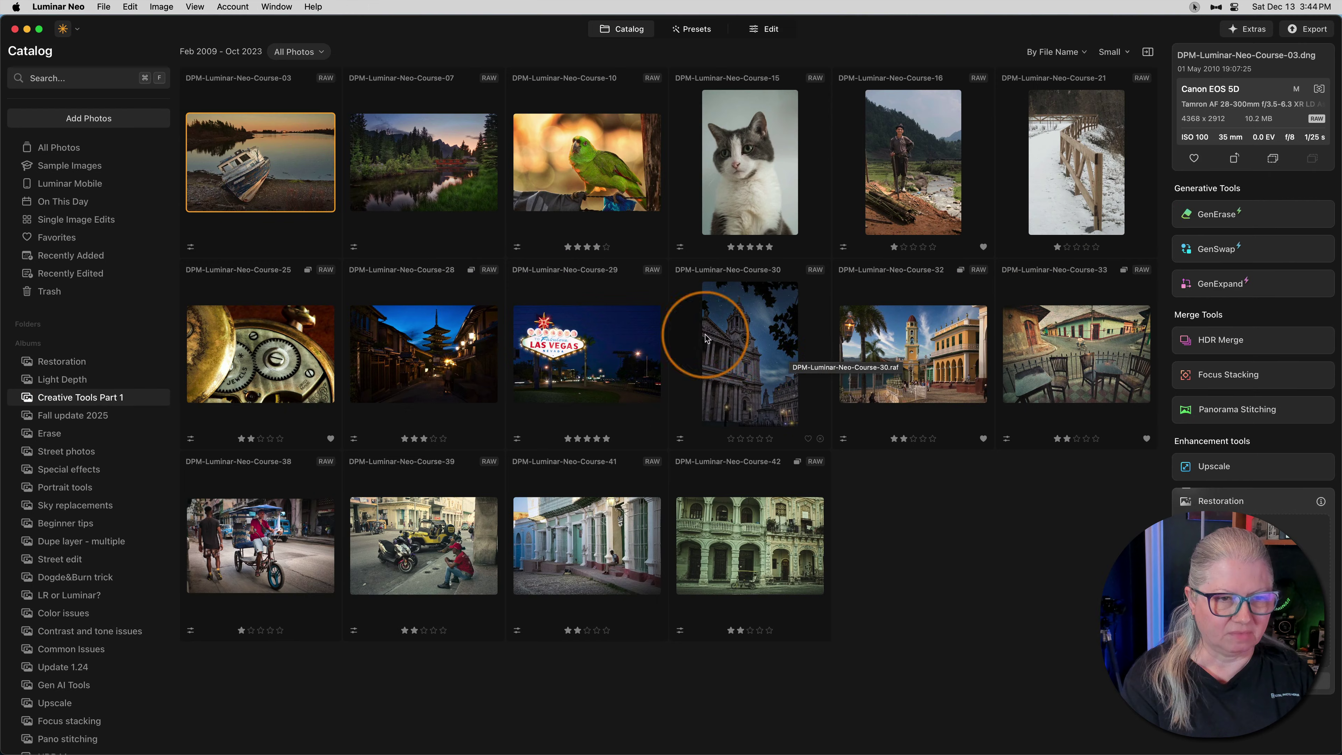
Step: Open the Luminar Mobile Space Imports folder and select the sleeping cat photo
scroll(73, 364, "down", 10)
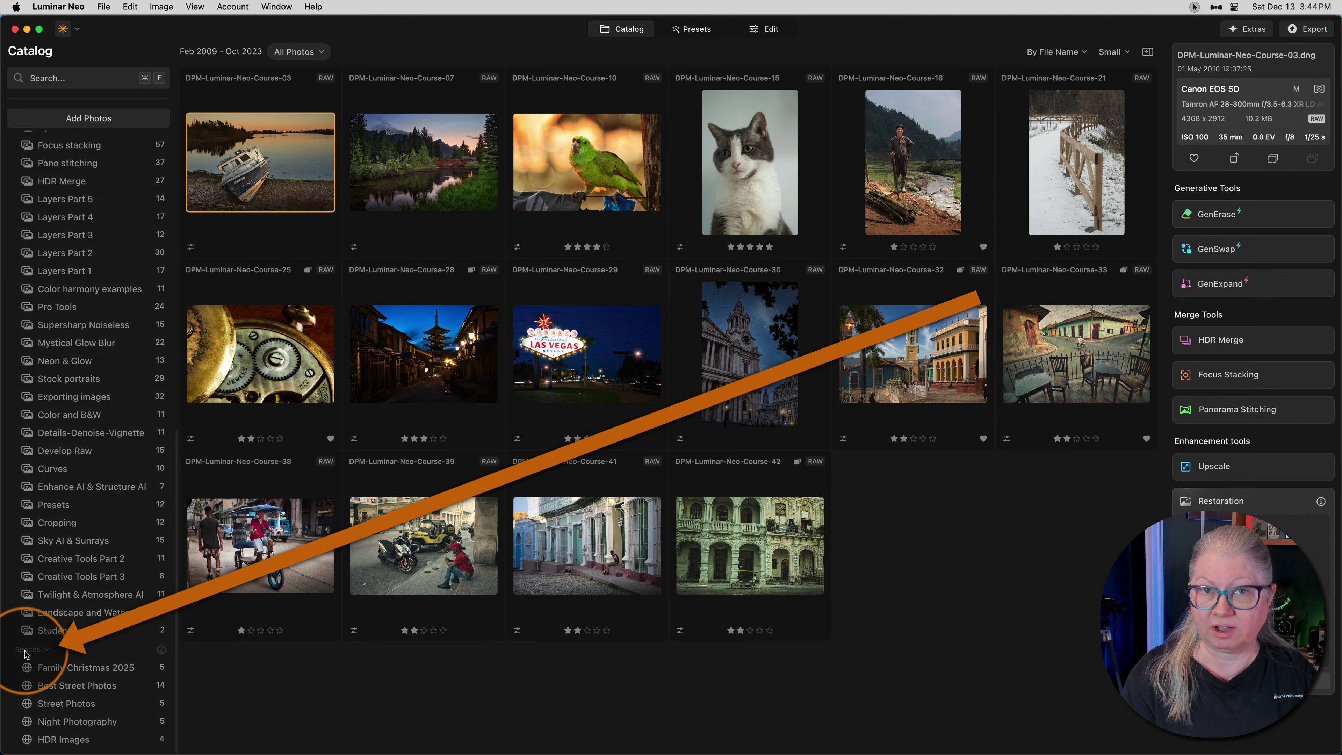
scroll(53, 438, "up", 12)
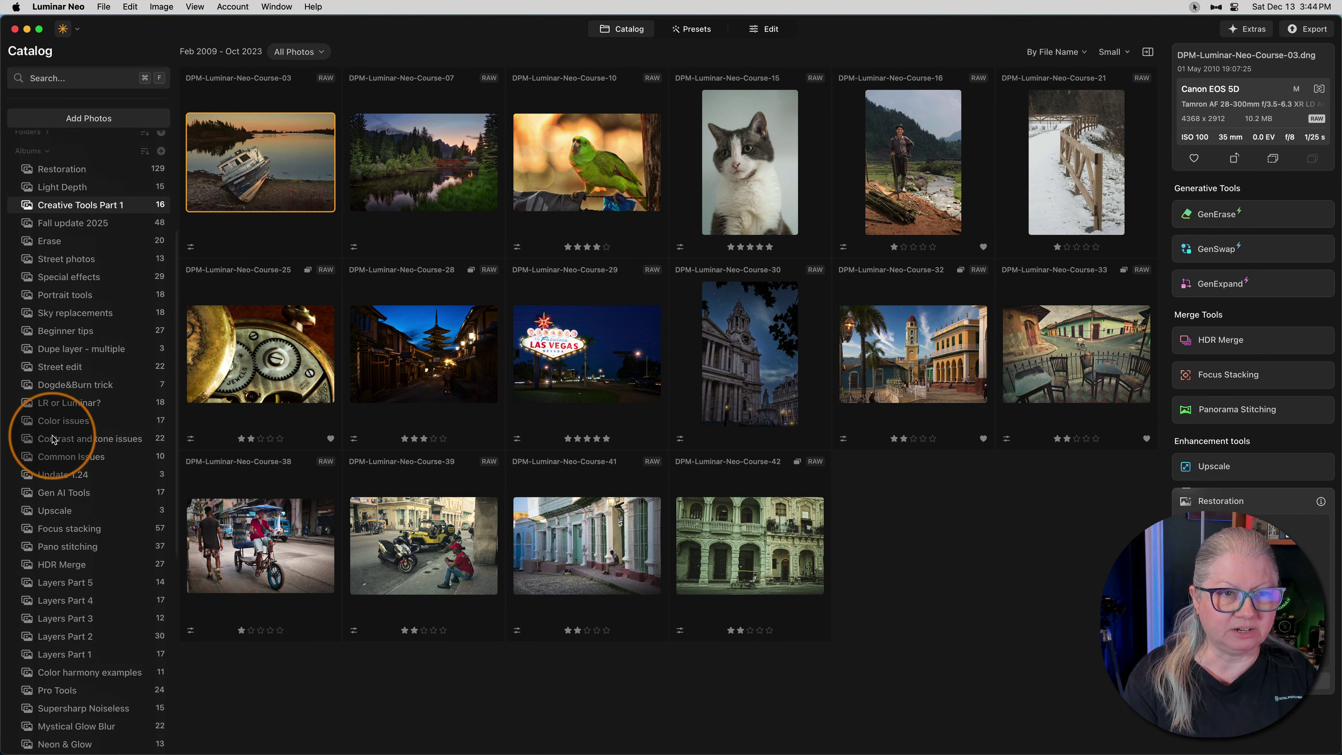
left_click(69, 182)
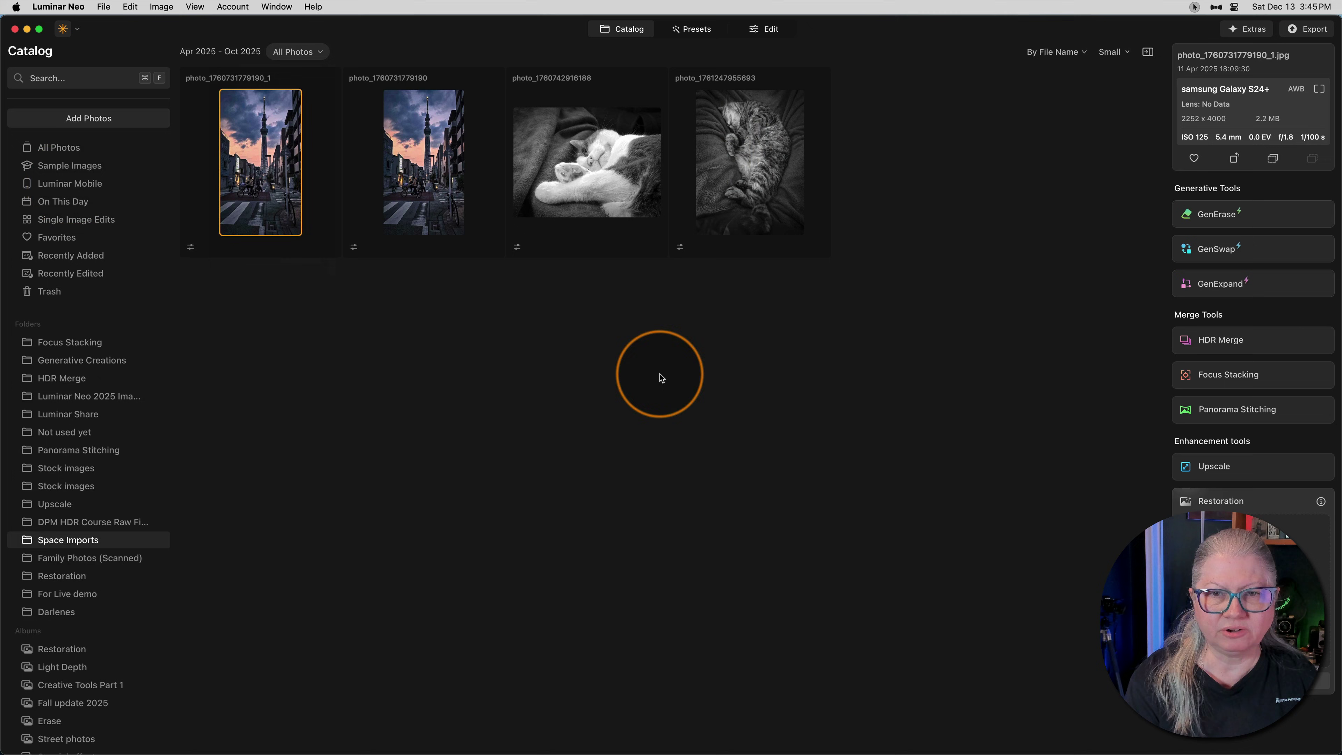
left_click(749, 165)
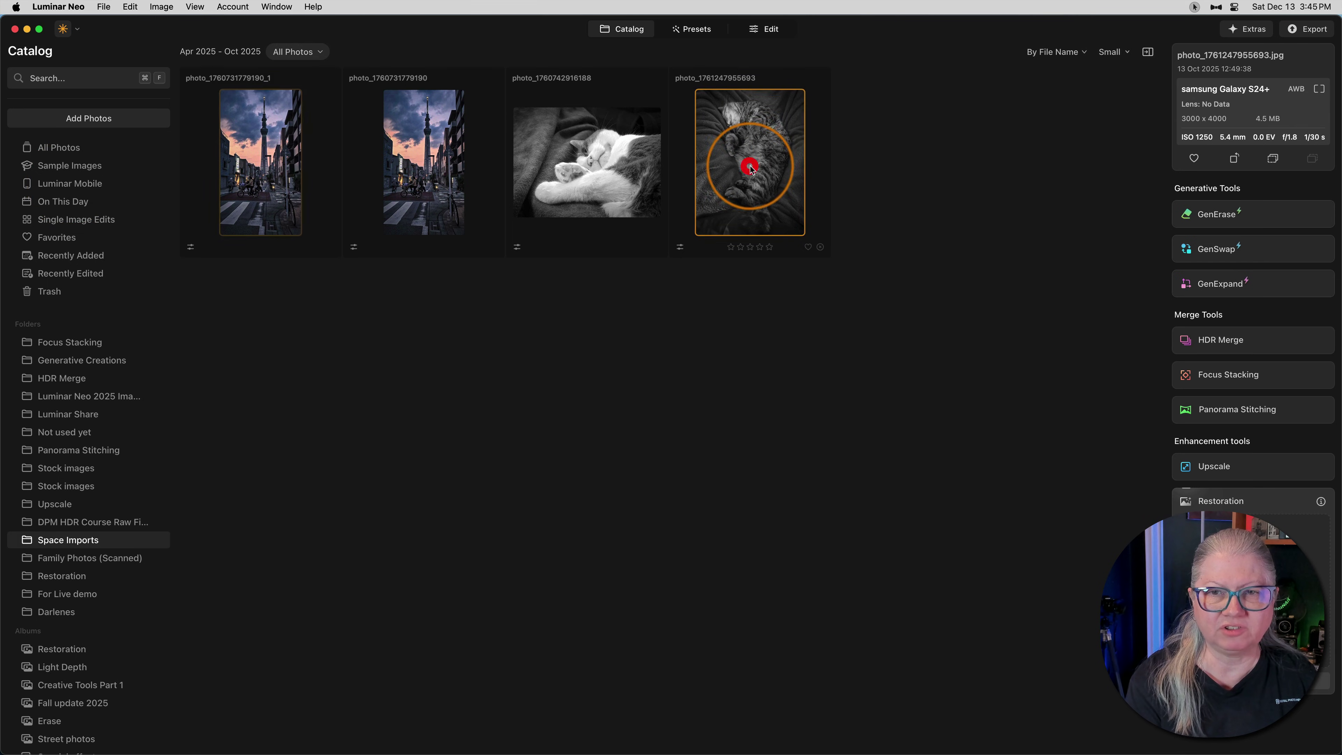
Step: Open the photo in Edit, collapse the Landscape group and re-expand the Creative group
left_click(770, 34)
left_click(1225, 57)
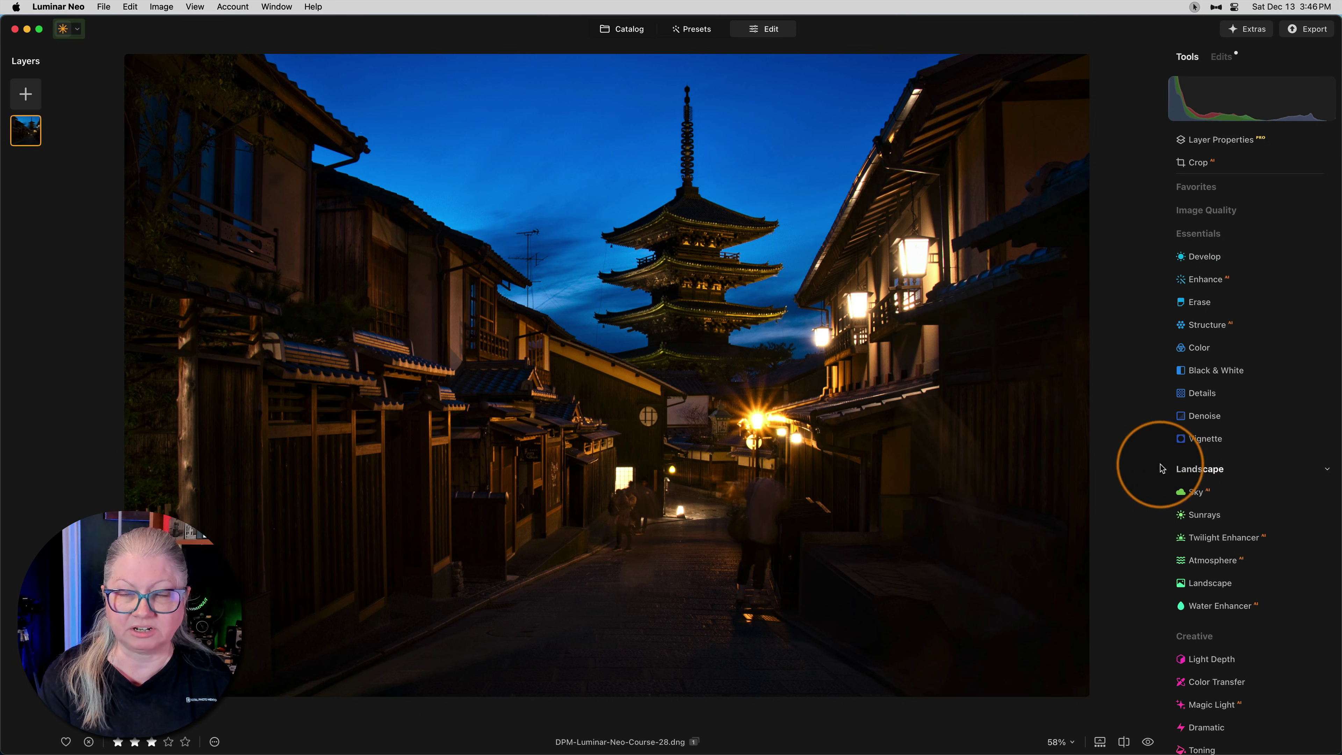
left_click(1181, 469)
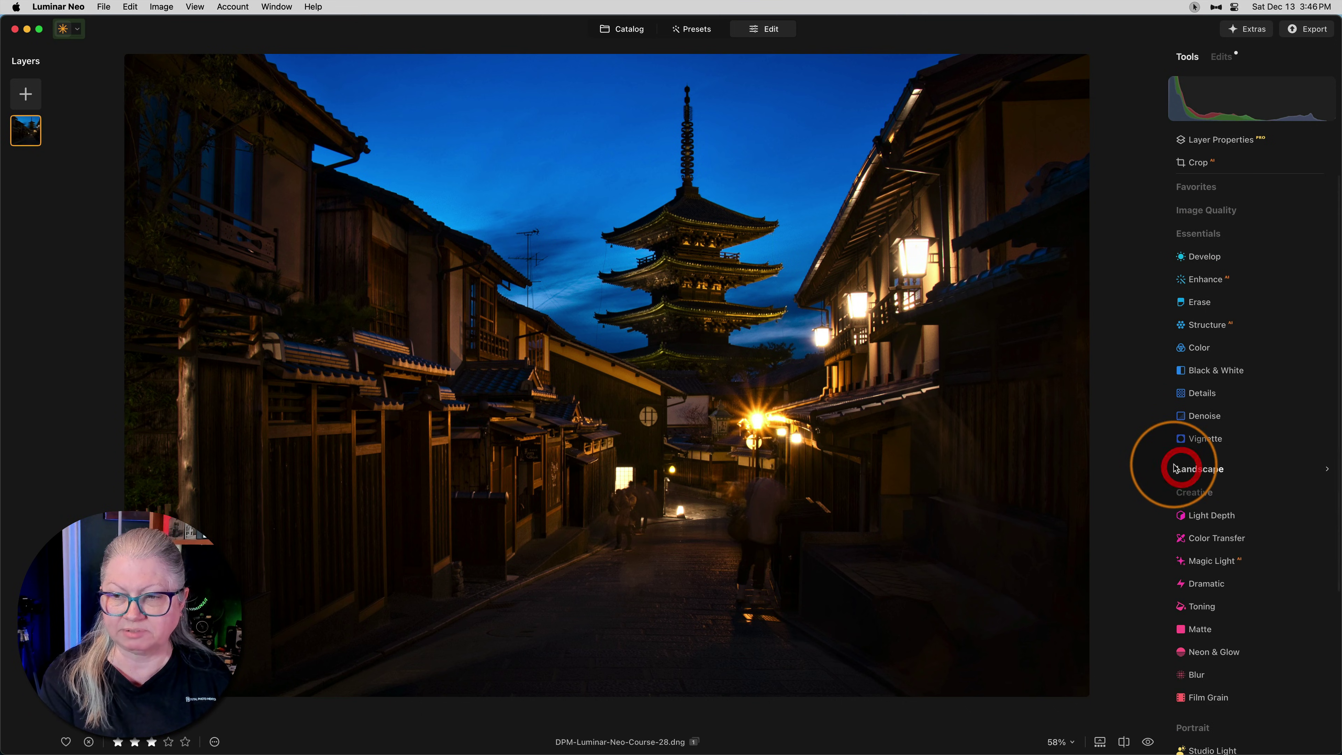
left_click(1192, 493)
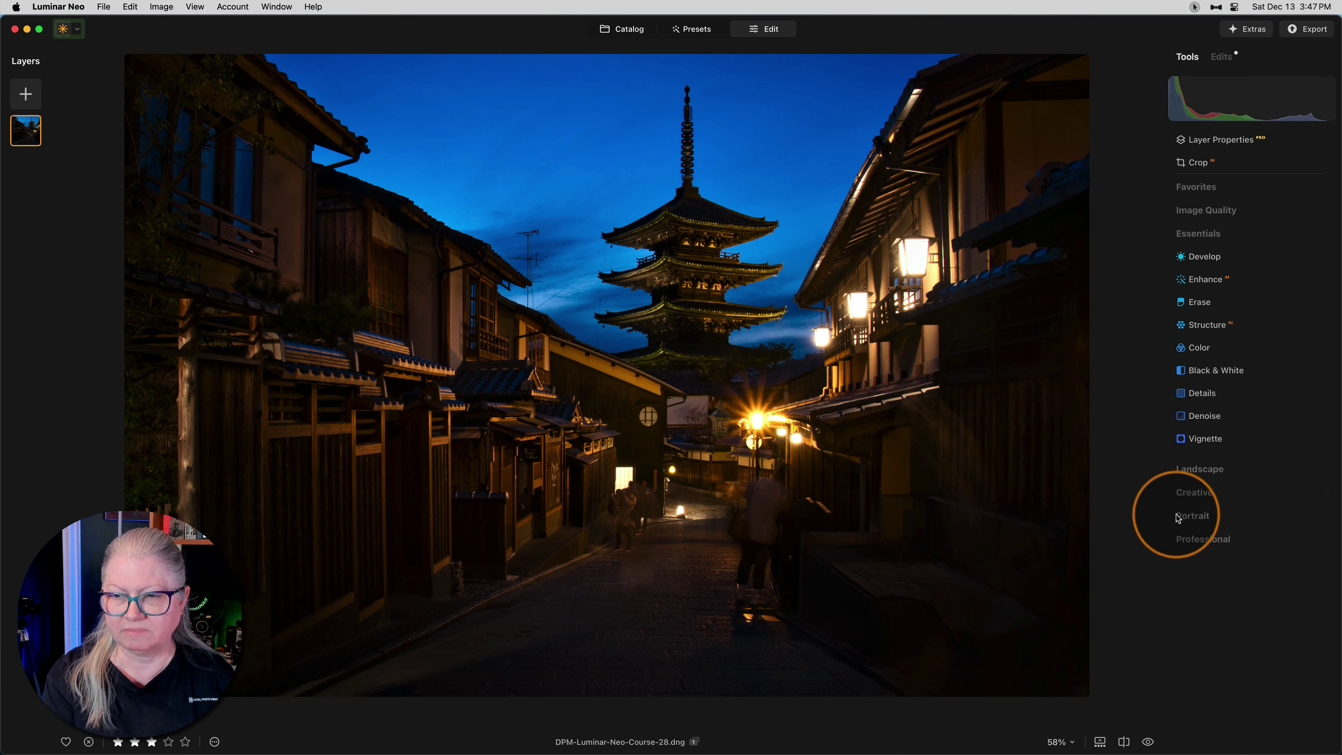
left_click(1183, 493)
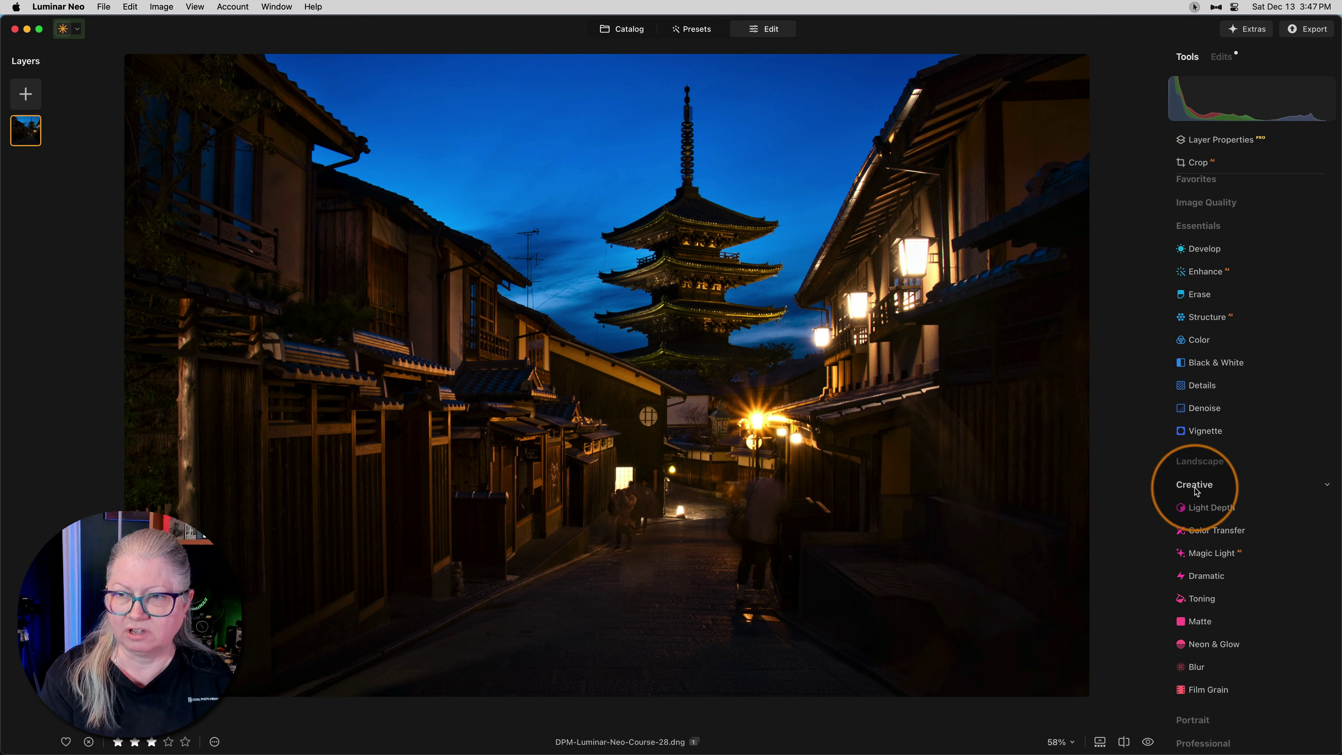
scroll(1197, 489, "up", 1)
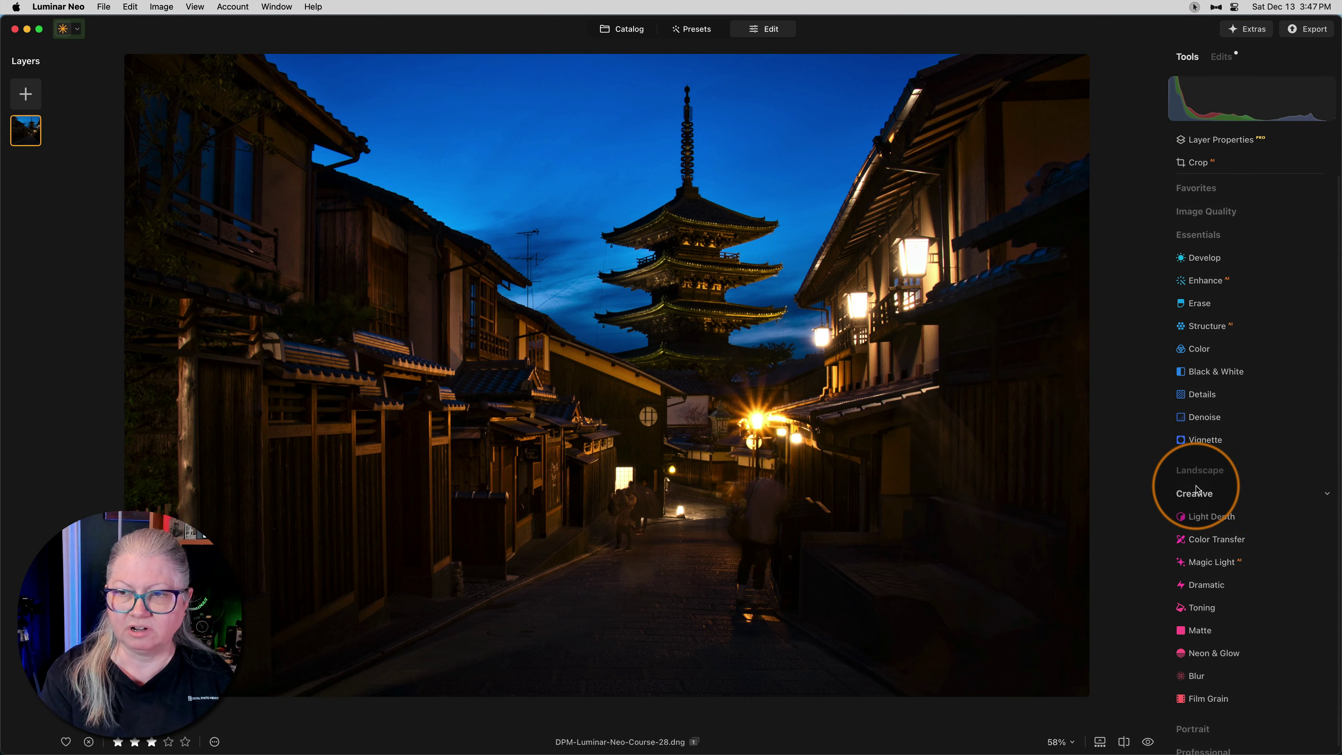
Step: Expand the Favorites group at the top of the Tools panel
left_click(1199, 188)
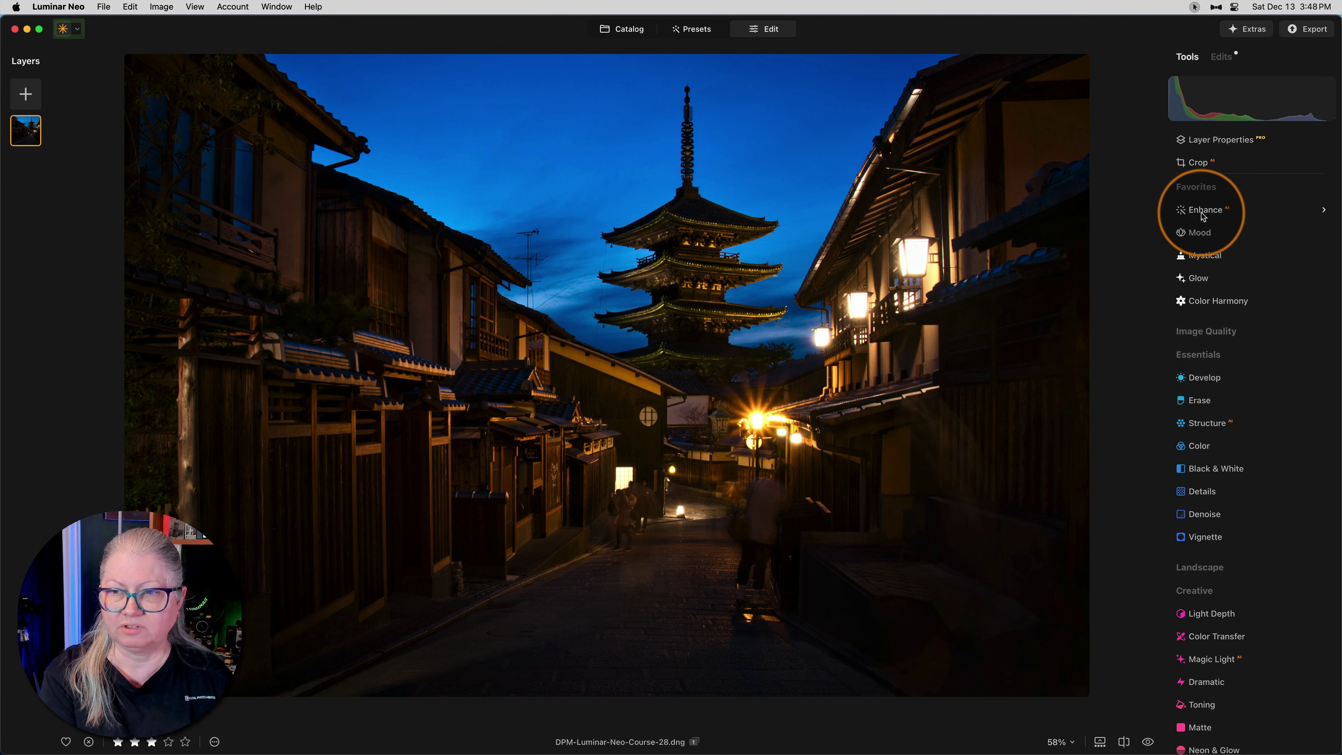
Step: Use Enhance's right-click menu to remove it from Favorites, then review the tool groups
left_click(1205, 214)
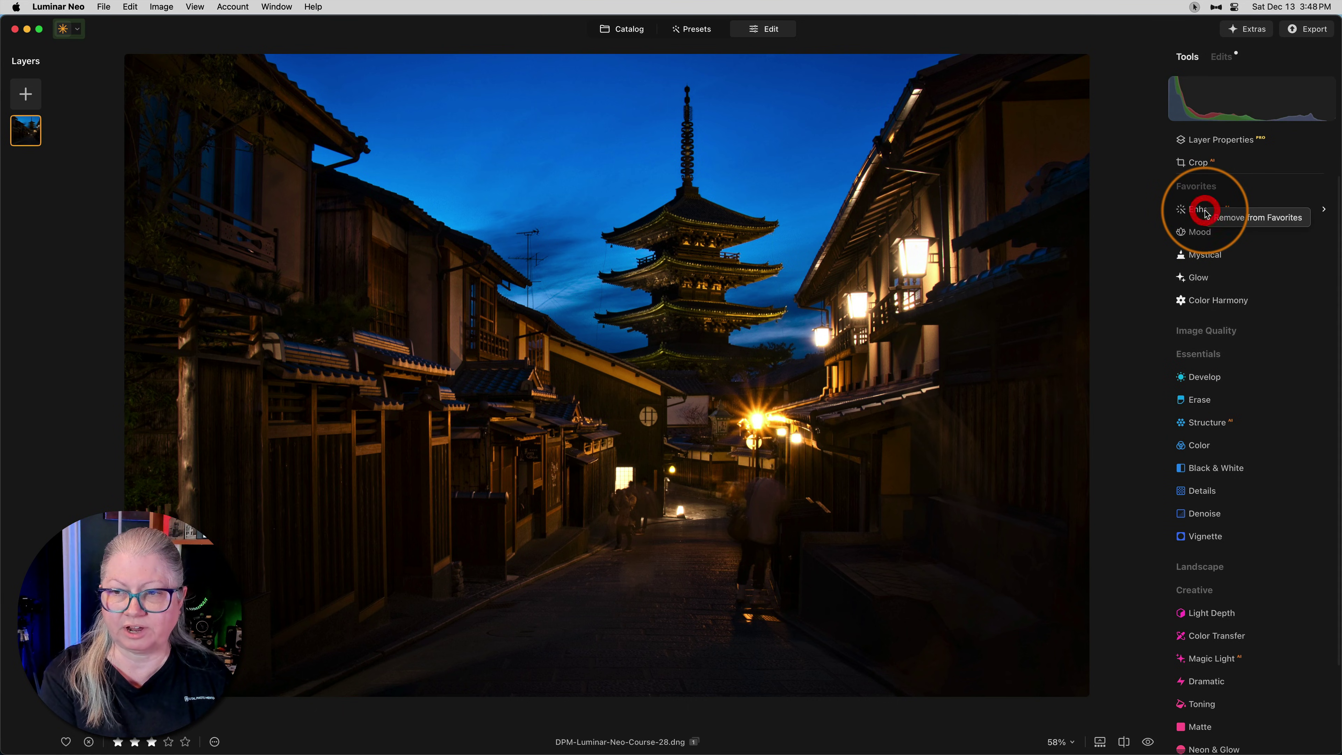
left_click(1245, 217)
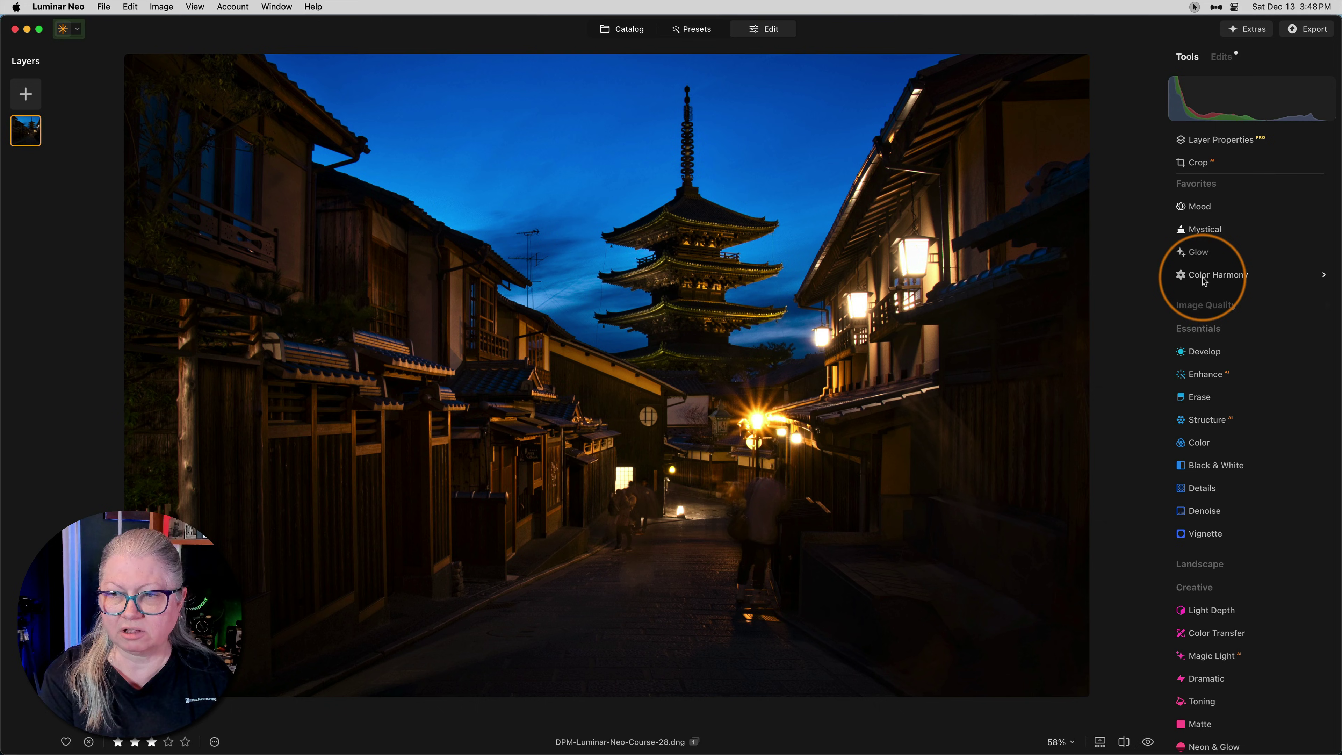
scroll(1205, 281, "down", 4)
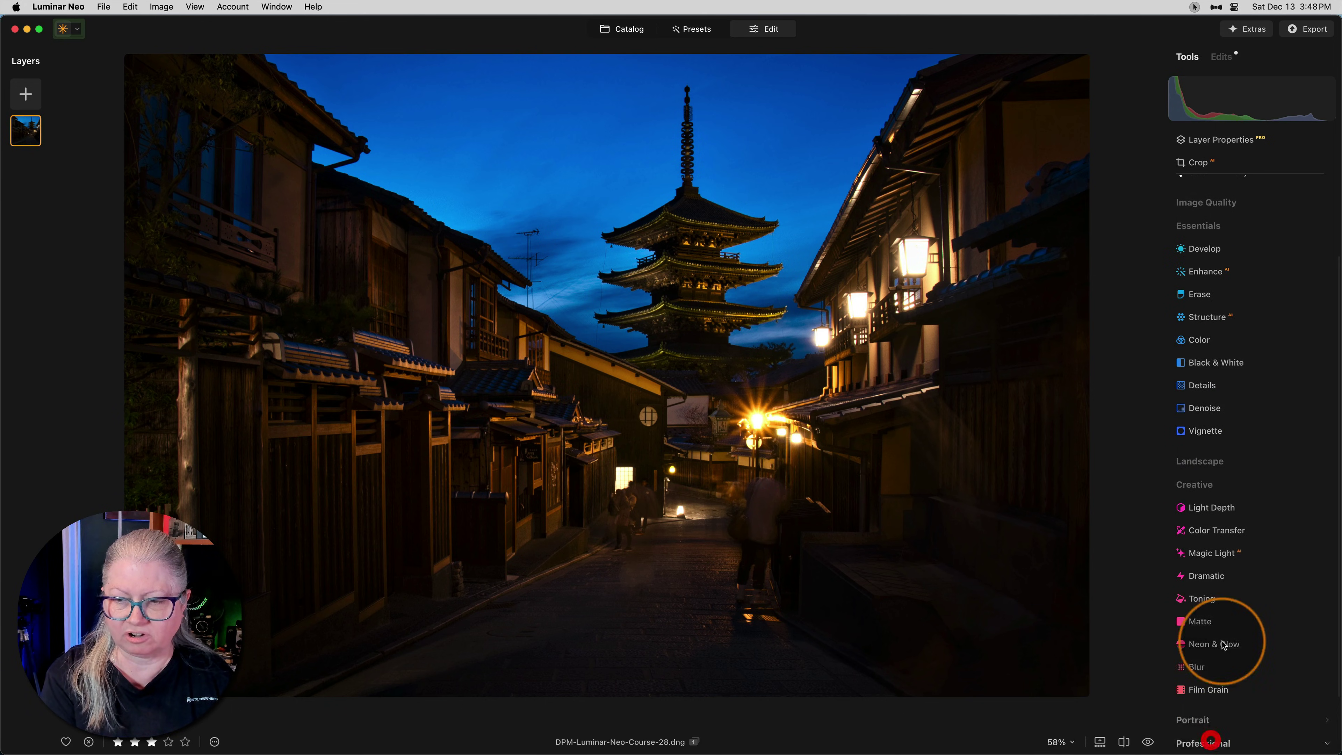
scroll(1226, 613, "down", 4)
scroll(1227, 590, "up", 1)
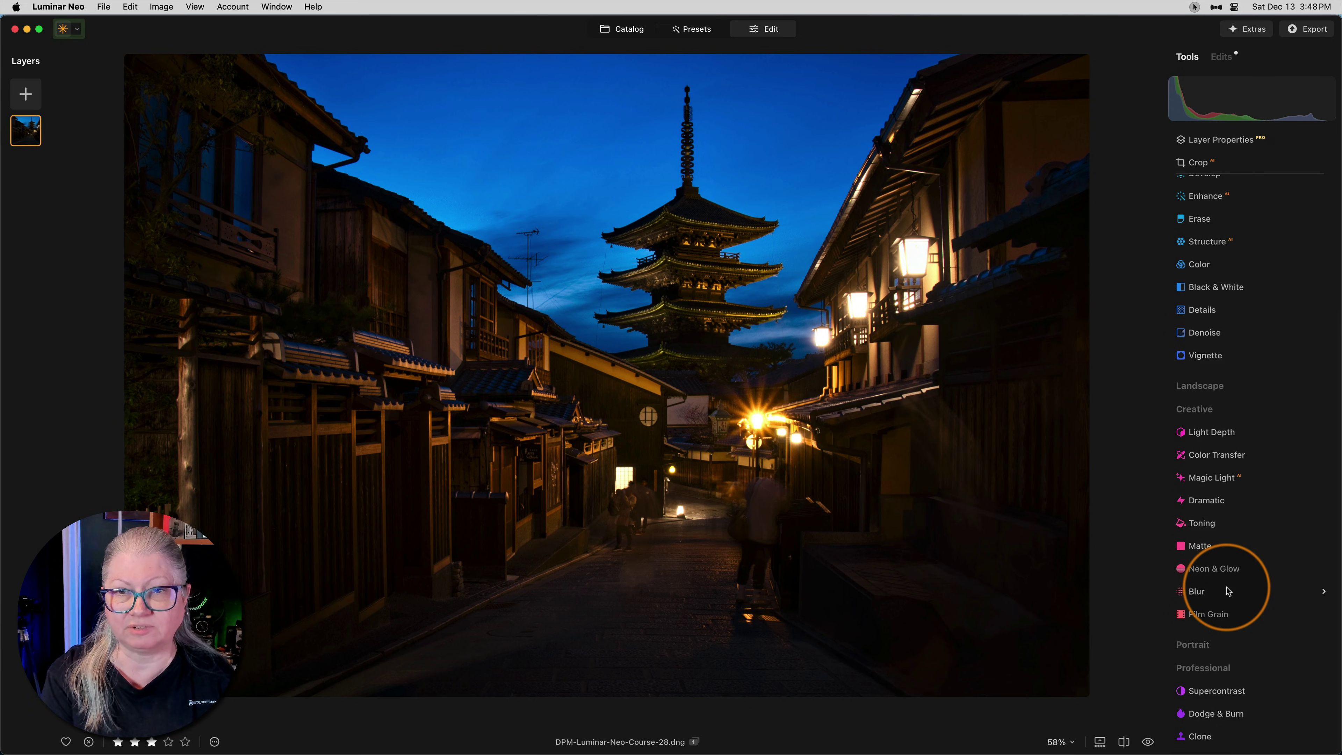
scroll(1227, 591, "up", 7)
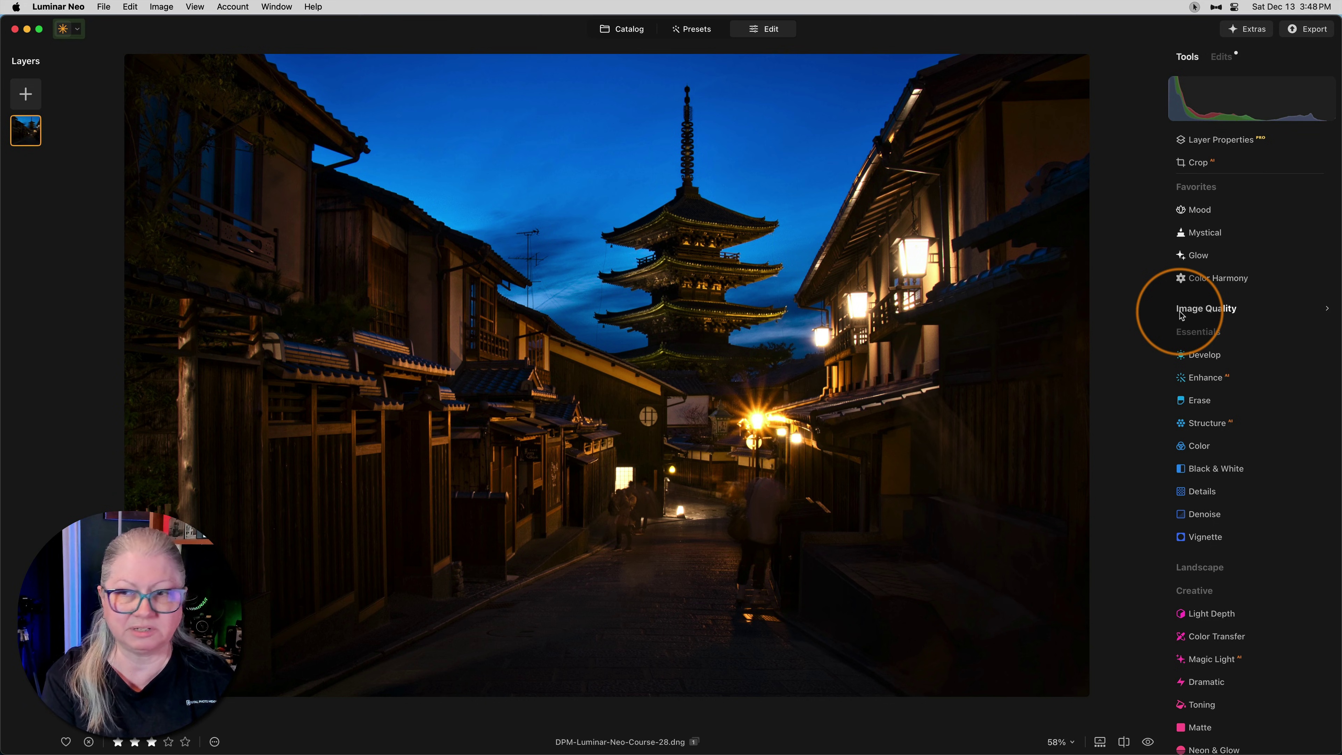
Step: Expand Image Quality in the Tools panel, listing Noiseless and Supersharp
left_click(1220, 310)
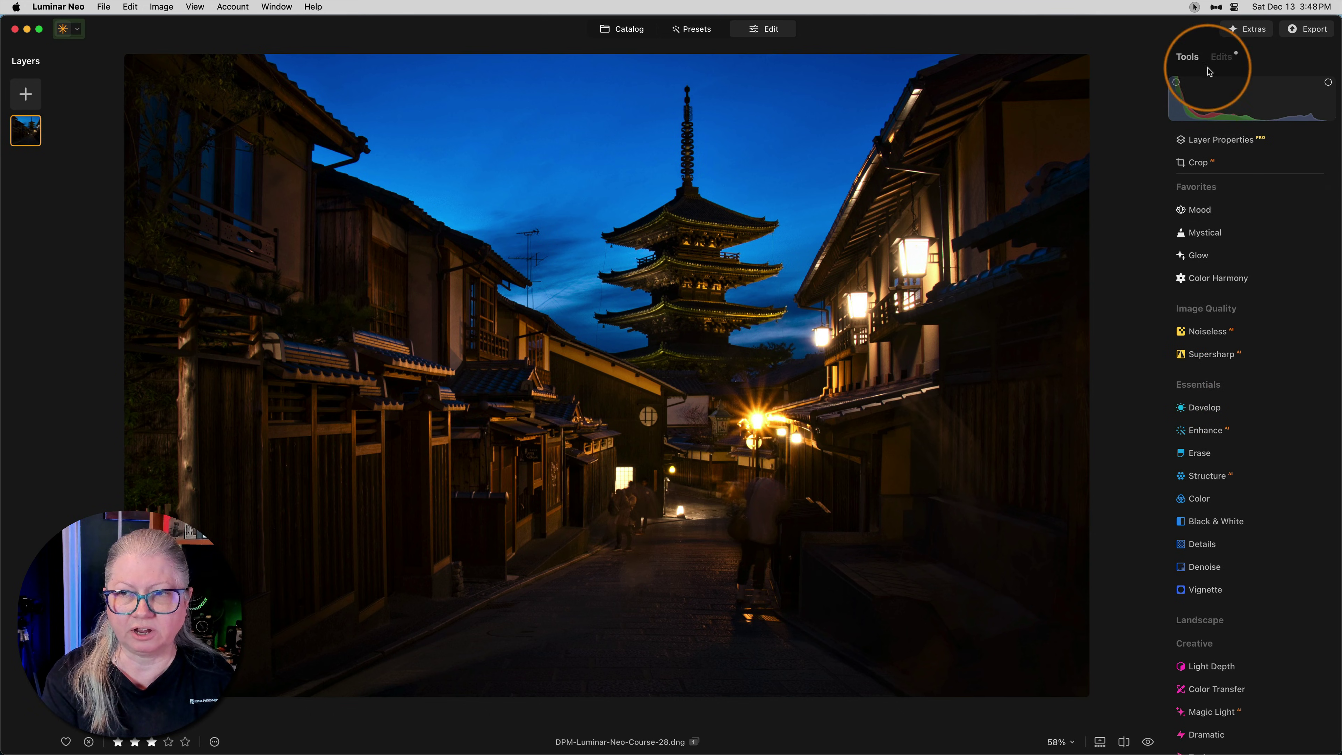
left_click(1220, 58)
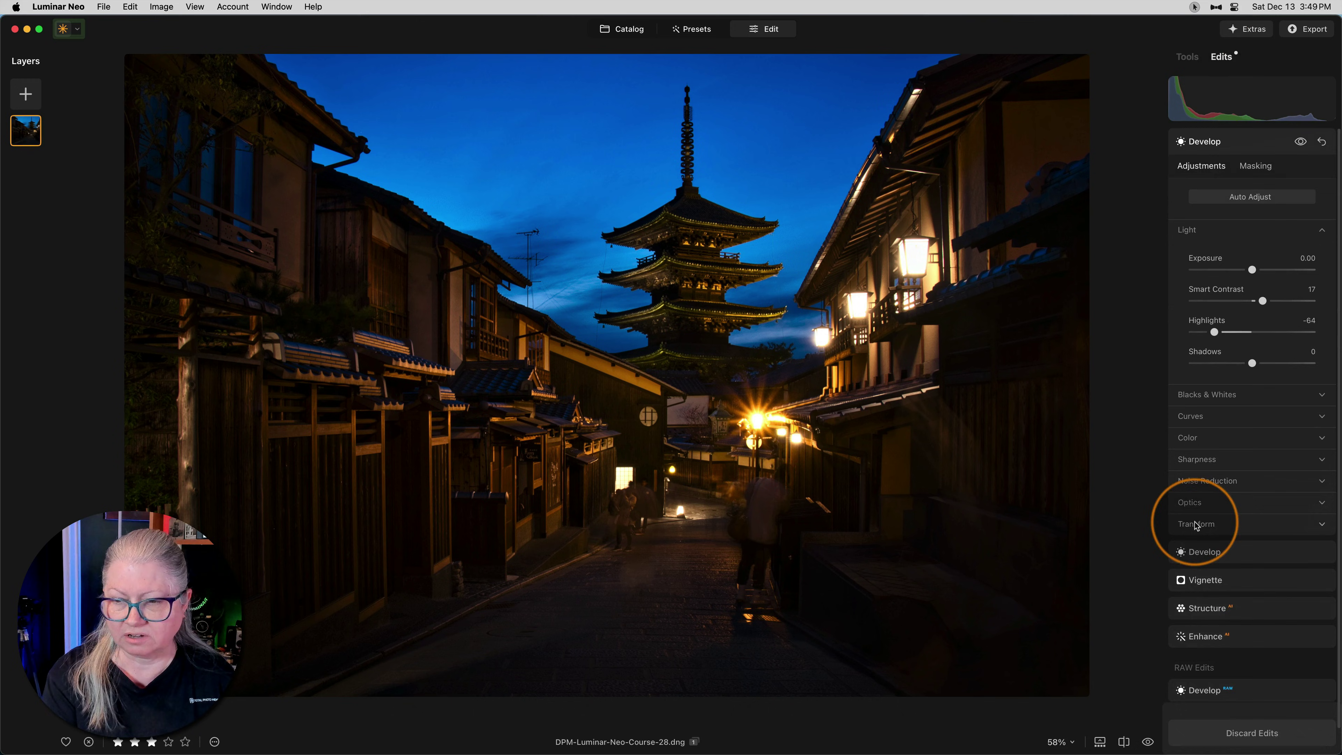
scroll(1186, 523, "down", 2)
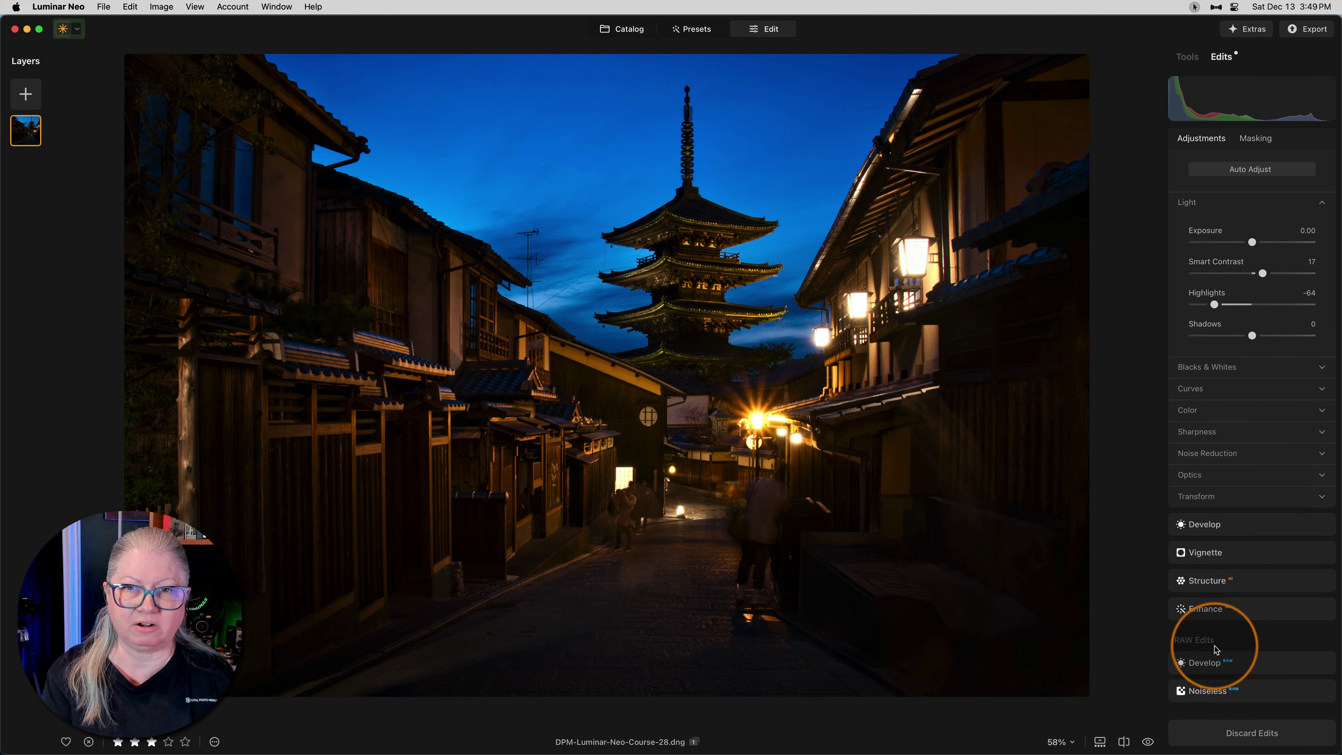
left_click(1187, 57)
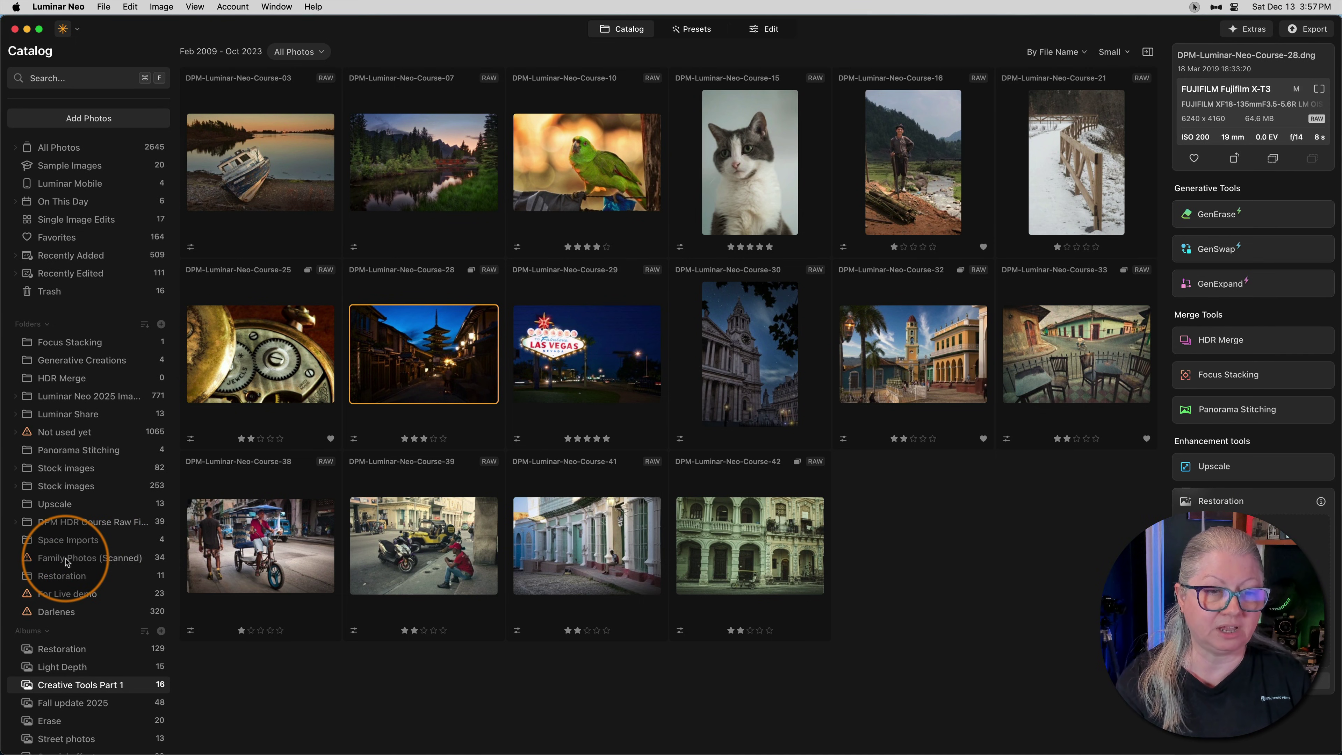
left_click_drag(66, 562, 63, 569)
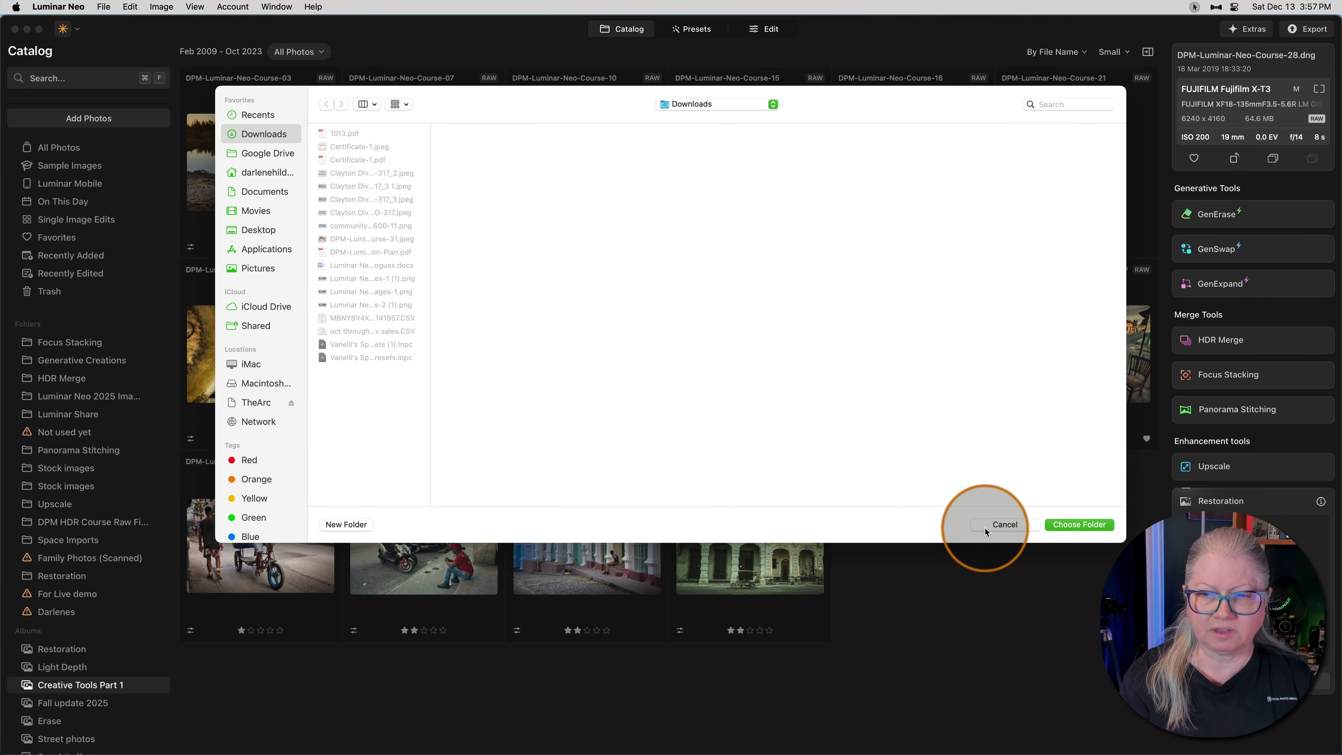
left_click(997, 525)
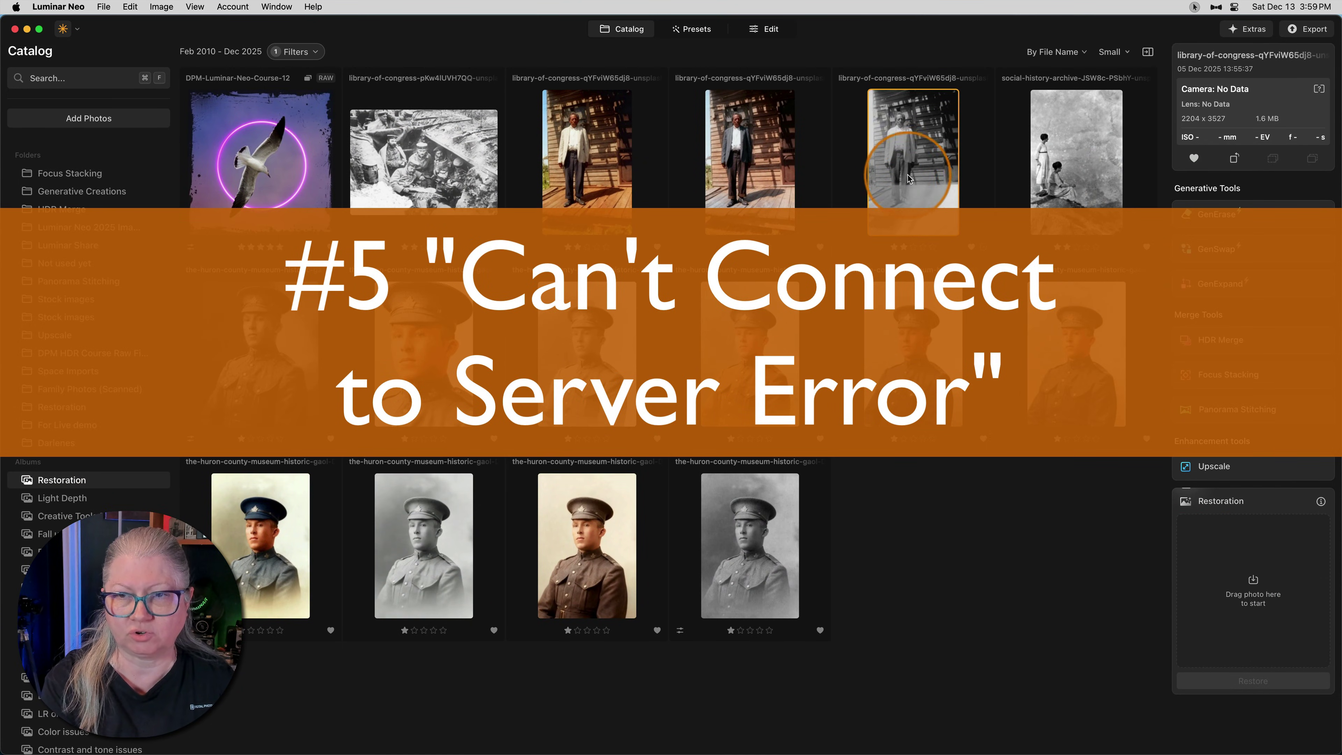
Step: Drag the black-and-white photo of the standing man onto the Restoration drop zone
left_click_drag(898, 168, 1236, 581)
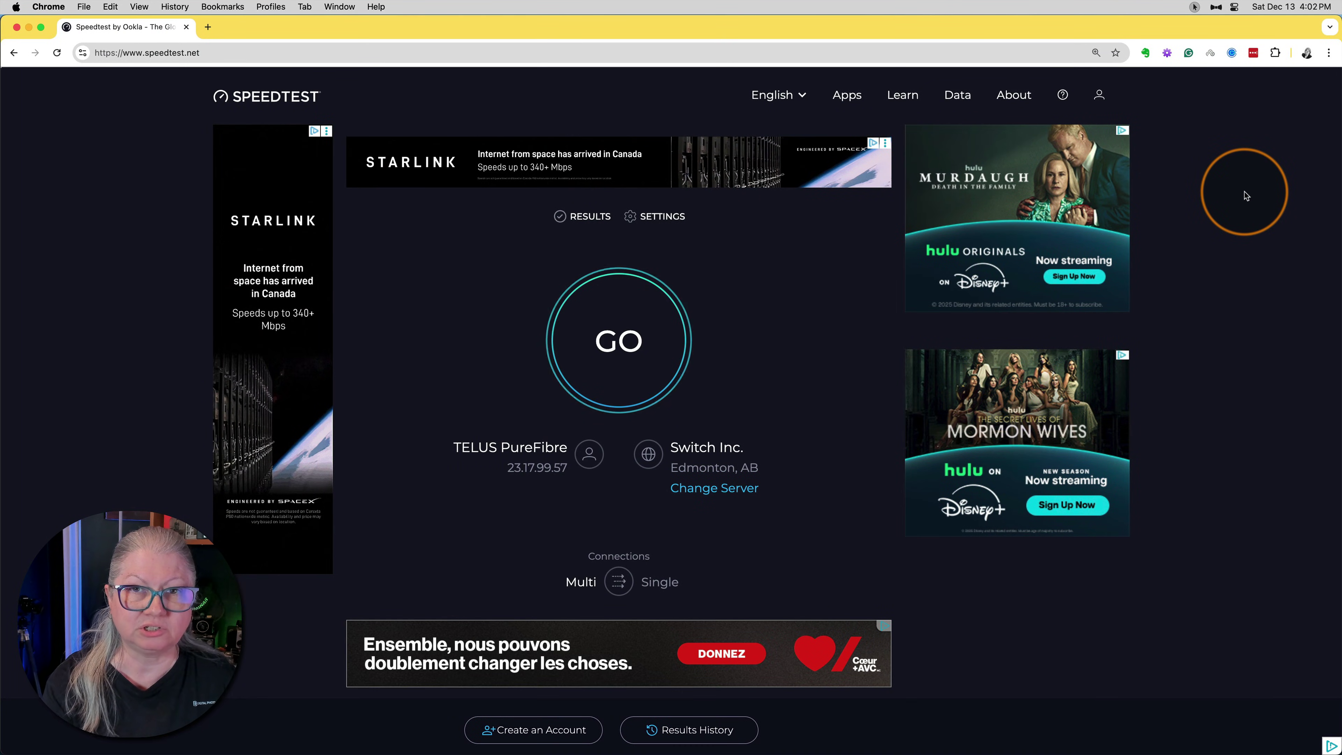
Step: Start the Speedtest by Ookla test with the GO button
left_click(592, 378)
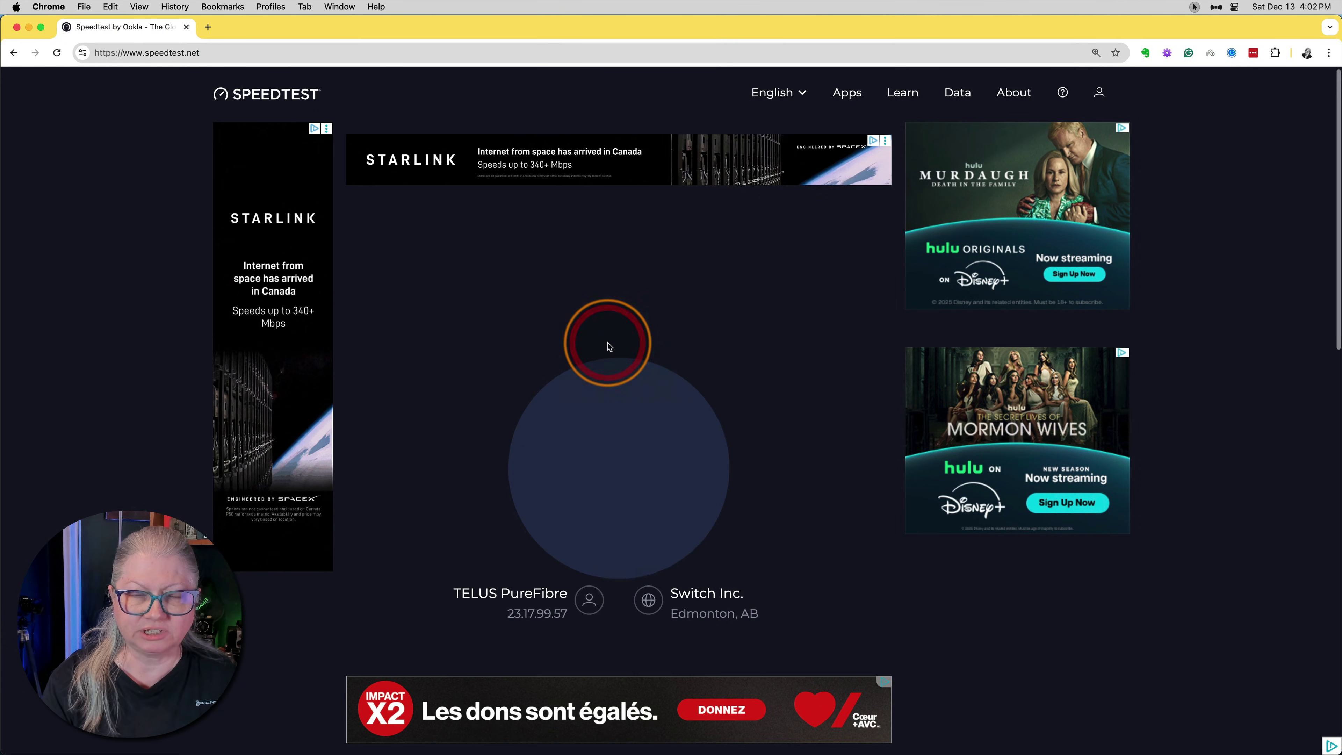